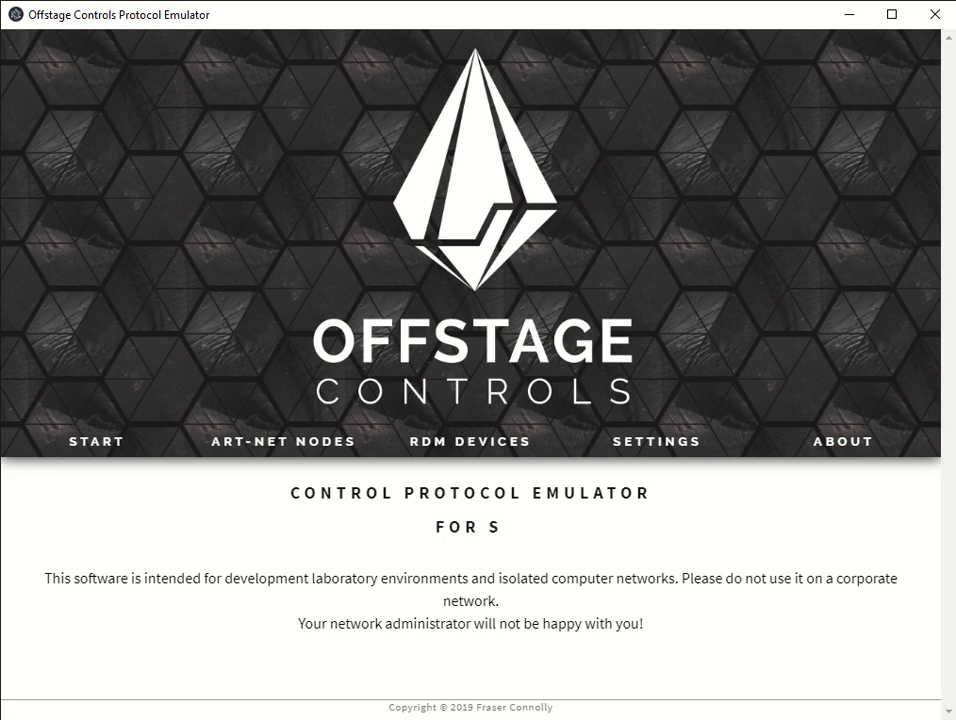
Set the emulator's network adaptor to VArt-Net2 - 2.0.0.121.
click(224, 447)
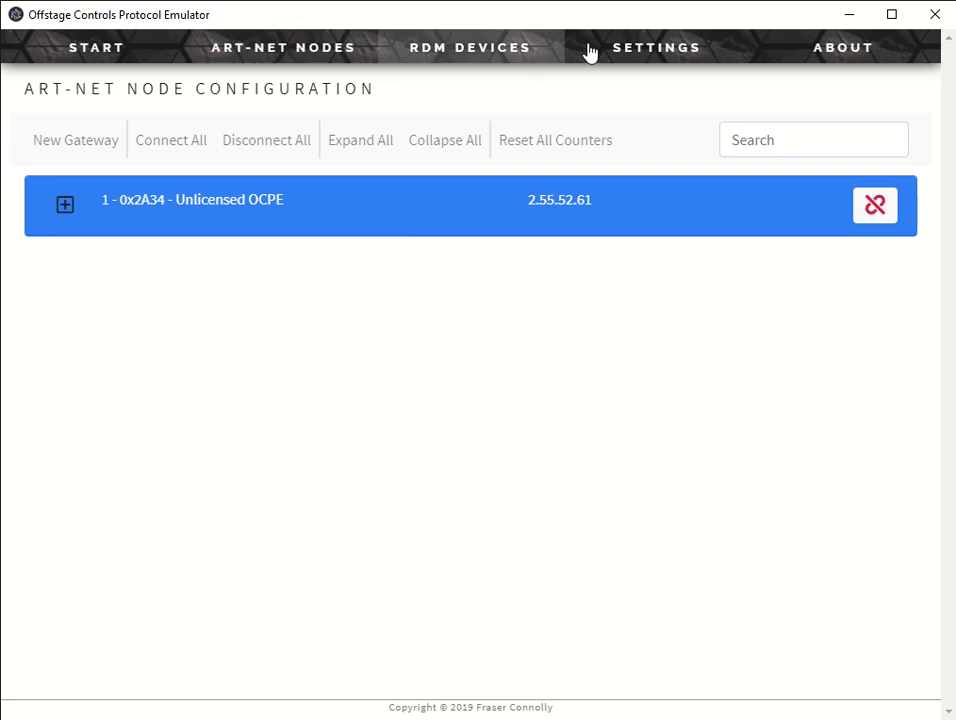
click(658, 53)
click(489, 248)
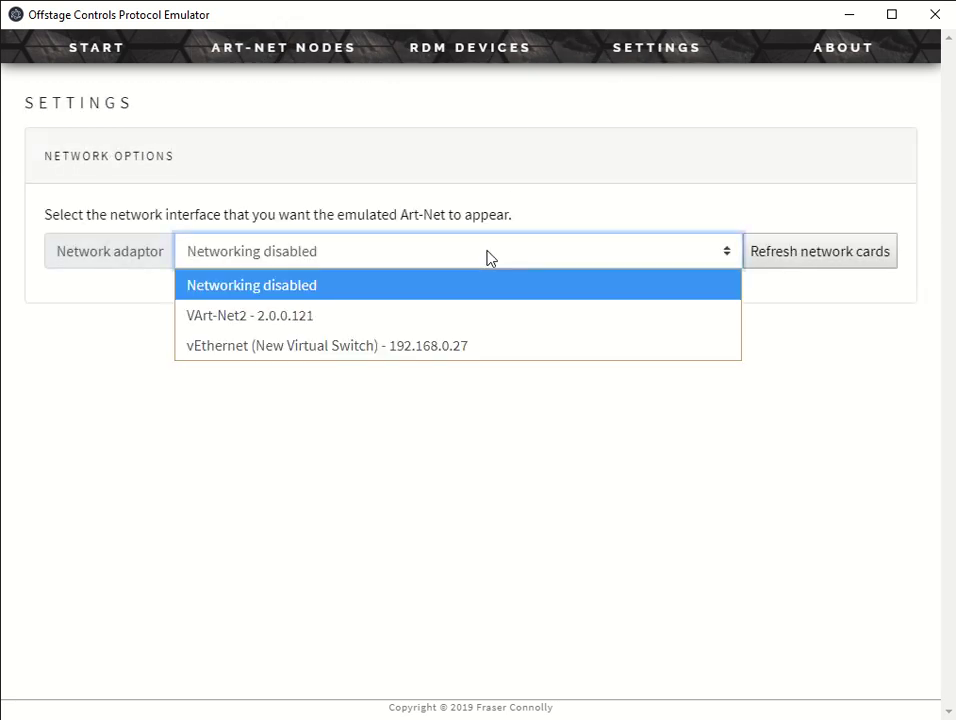
click(466, 317)
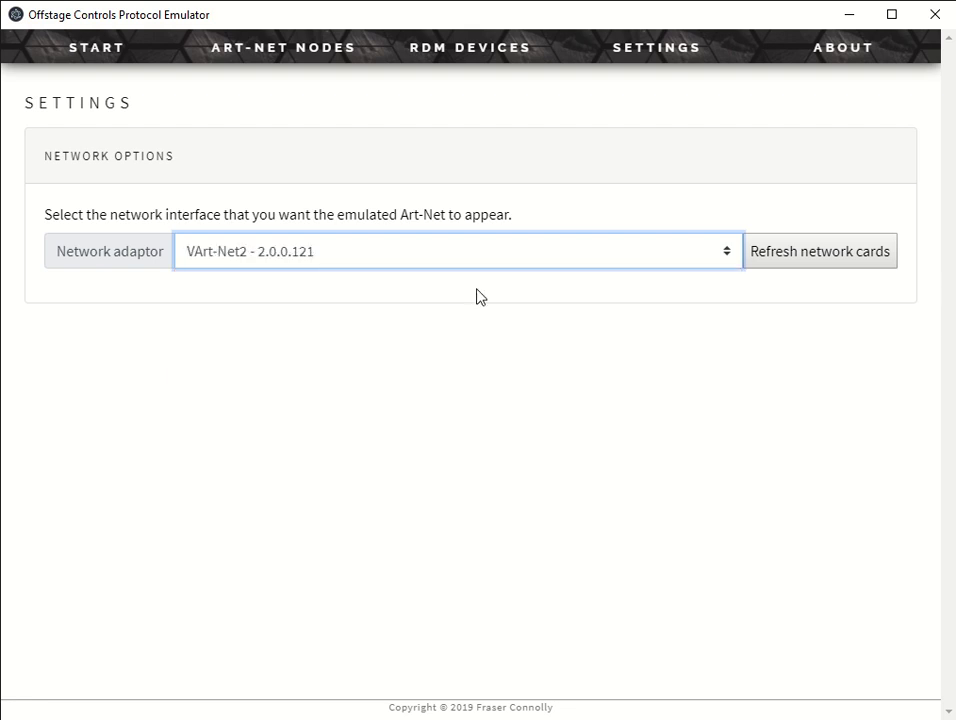
Show the emulated Art-Net nodes, switch to DMX-Workshop and examine the Unlicensed OCPE node's configuration in the node list.
click(334, 55)
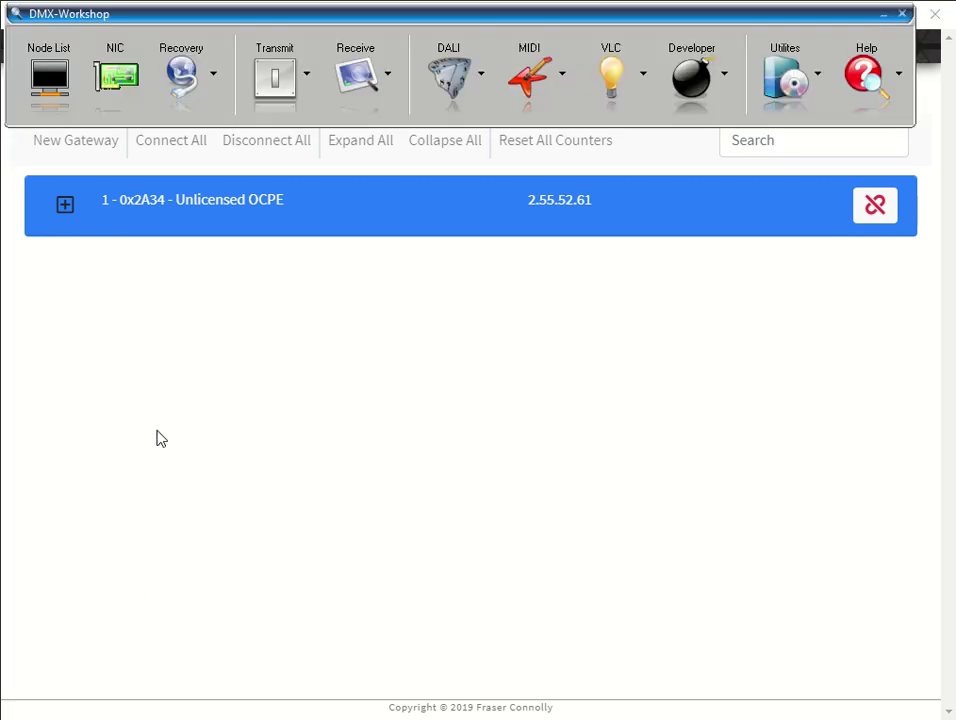
click(32, 80)
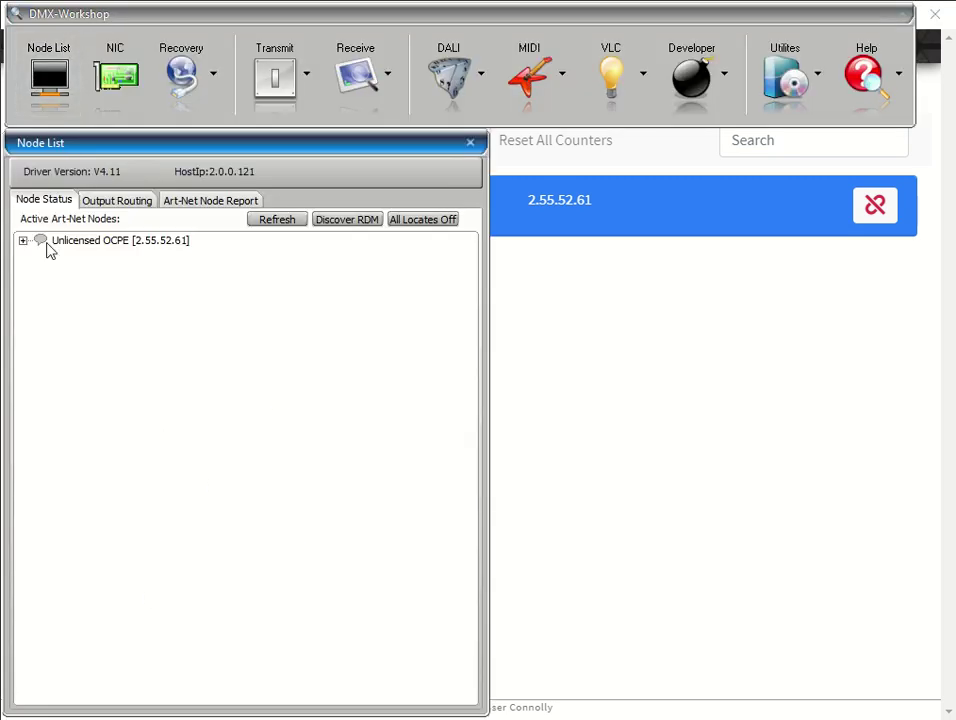
click(23, 242)
click(40, 257)
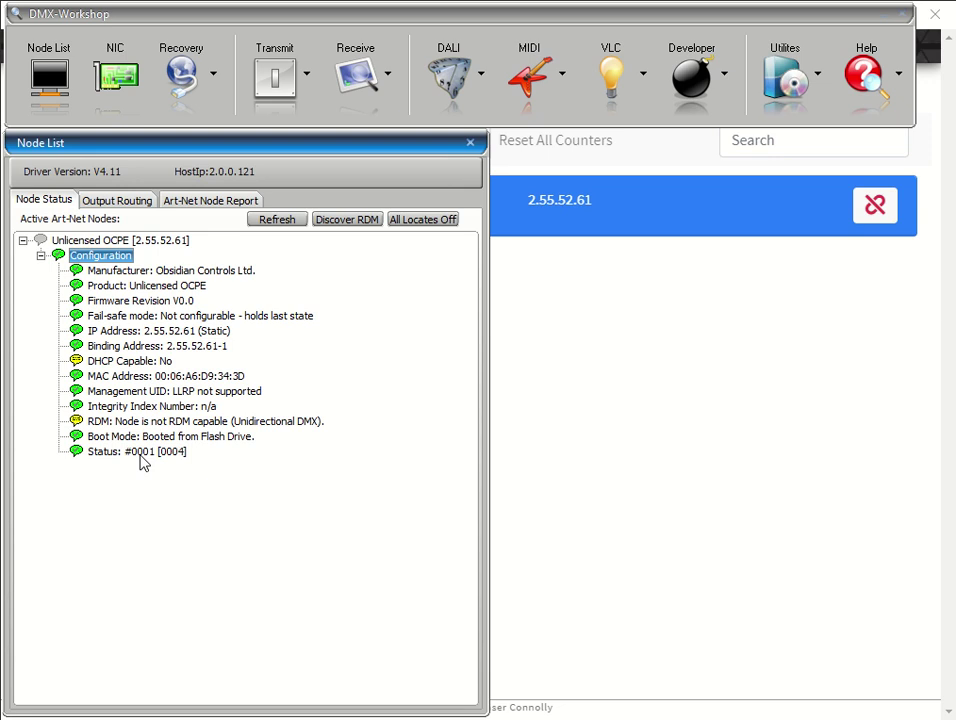
Return to the Protocol Emulator and activate the licence using the .lic file in the OCPE Licences folder.
click(612, 398)
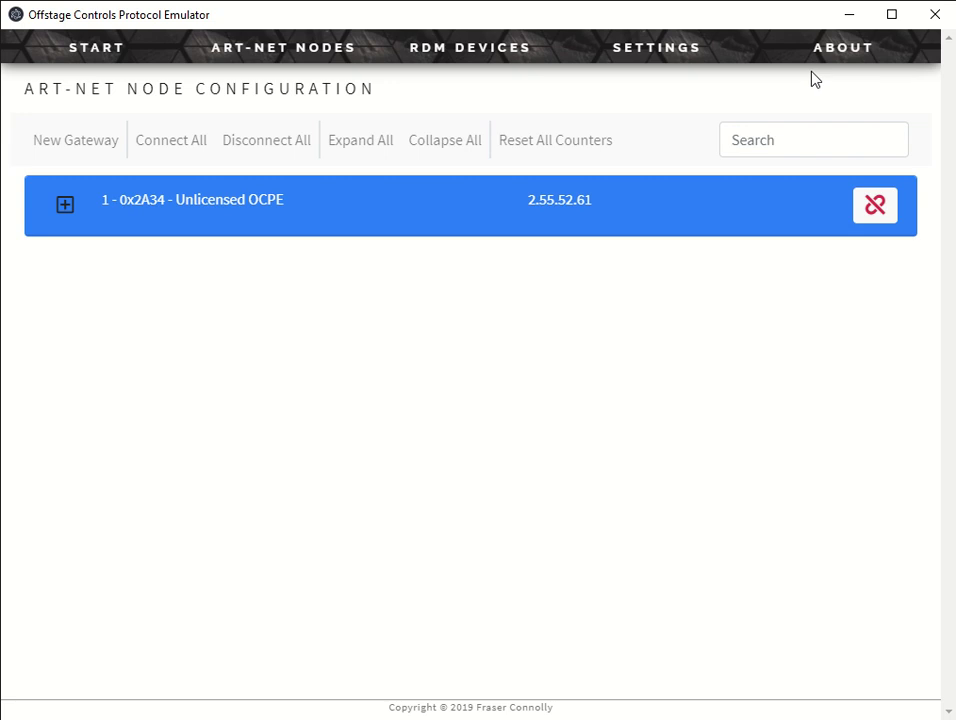
click(839, 58)
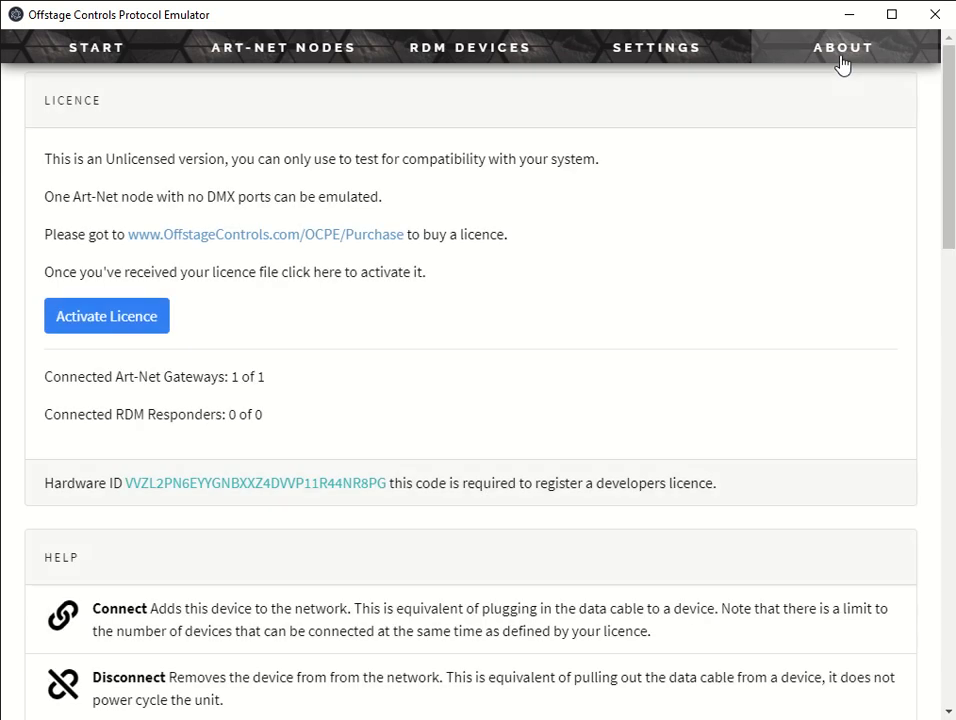
click(107, 318)
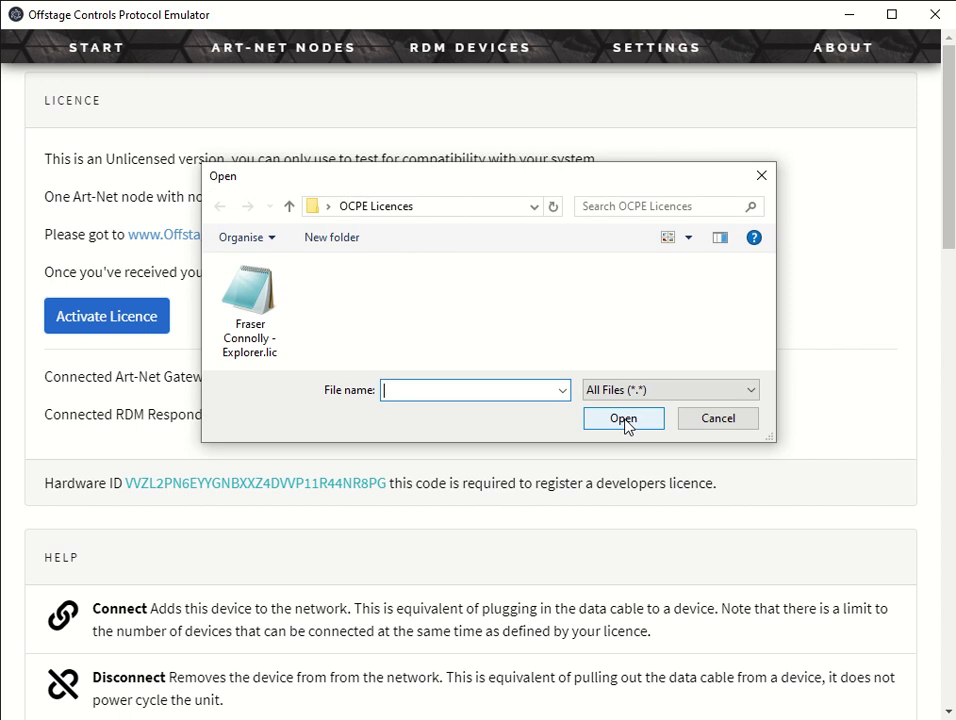
double_click(252, 305)
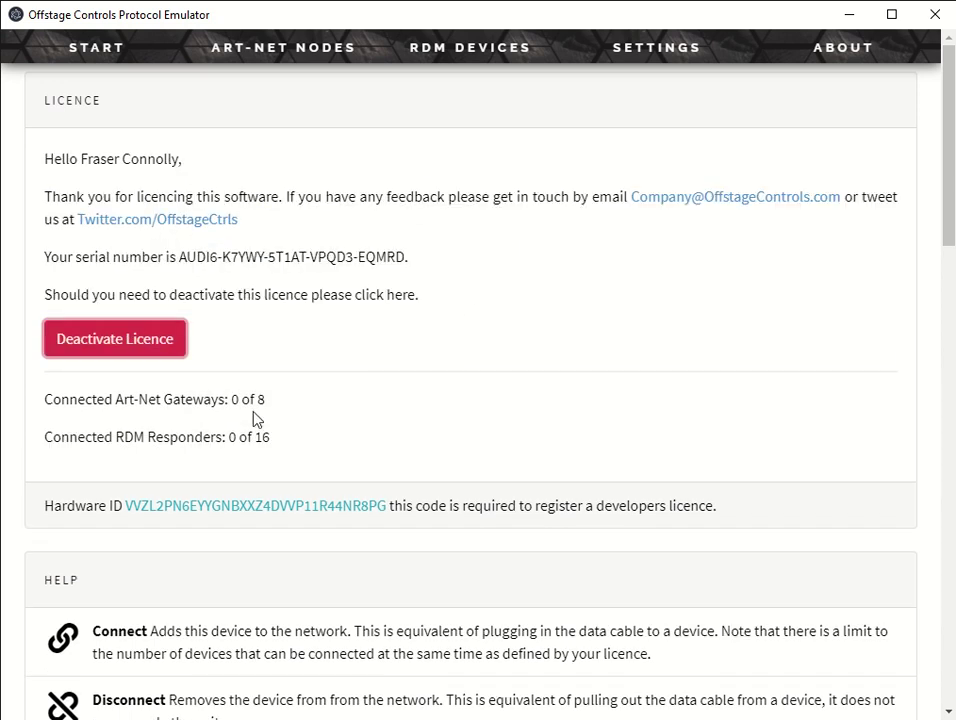
Examine the licence's limits for connected Art-Net gateways and RDM responders.
drag(232, 399, 268, 399)
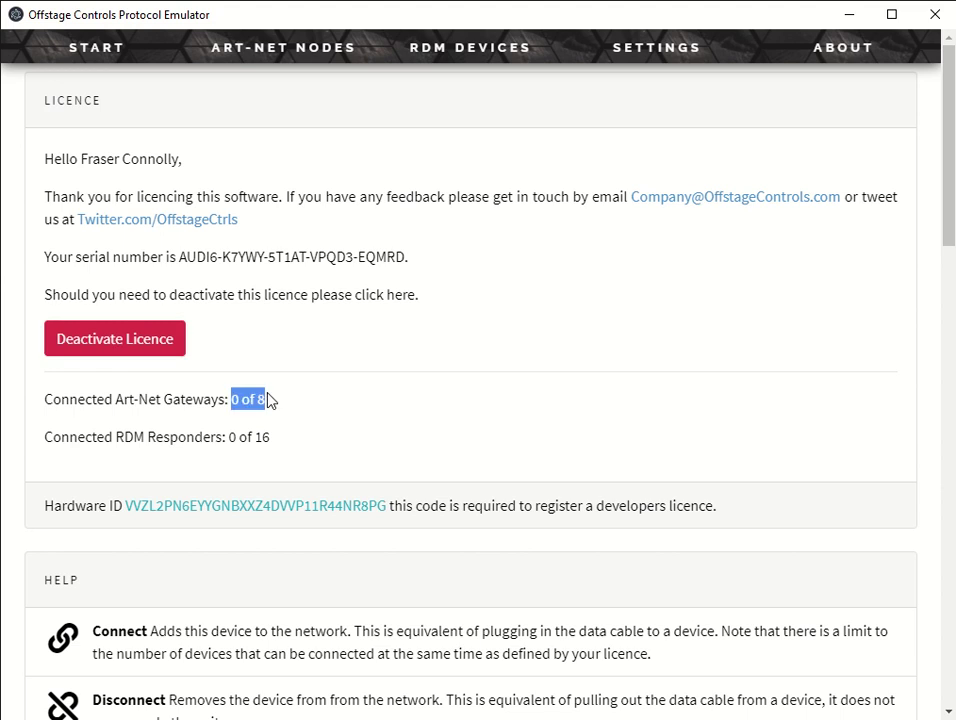
drag(228, 439, 271, 433)
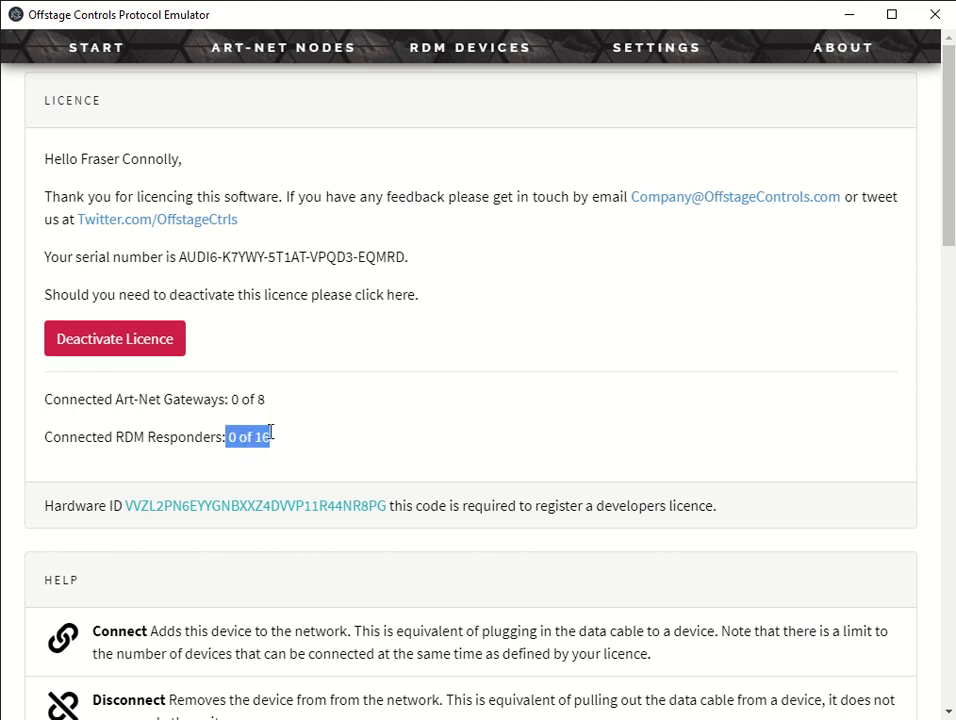
click(321, 430)
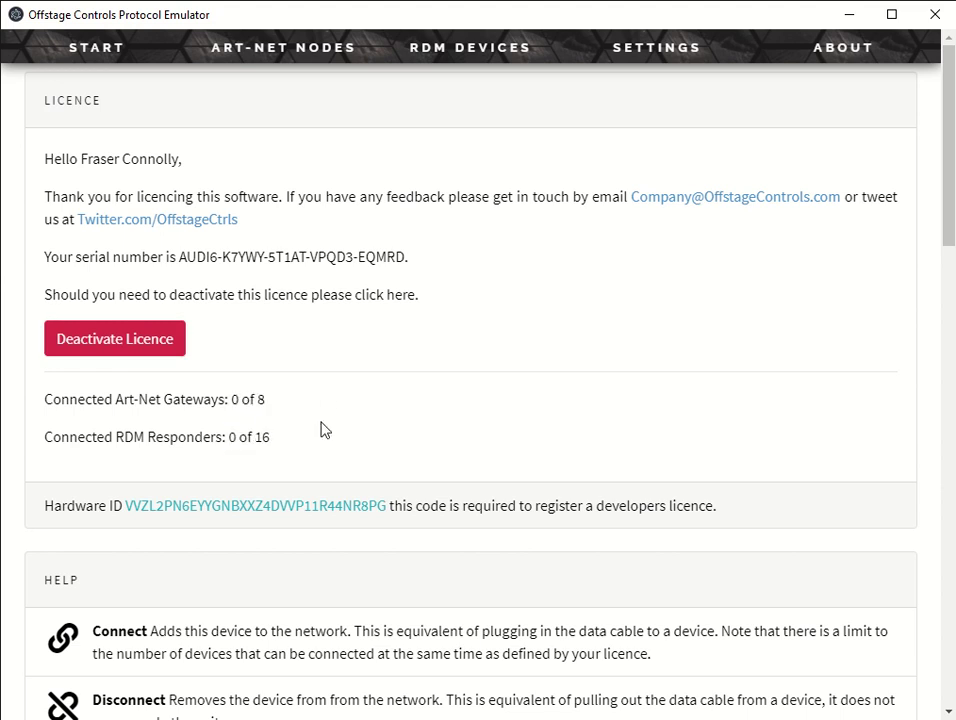
Add one AL - Net-Lynx OP G4 Updated gateway that starts connected, with a randomised name and universes incrementing from 1.
click(320, 52)
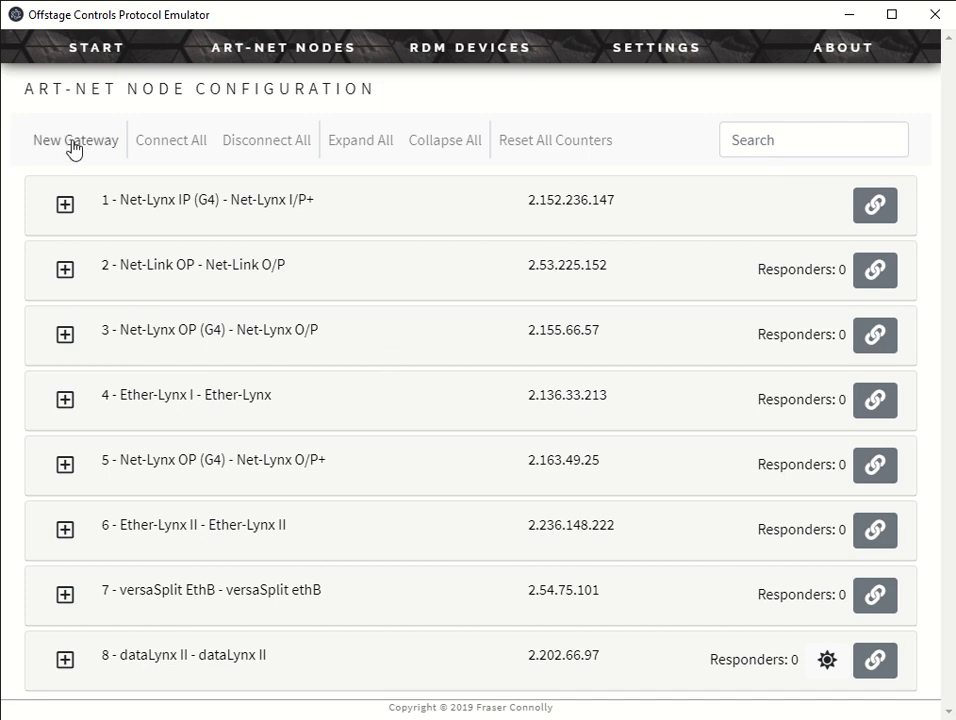
click(102, 152)
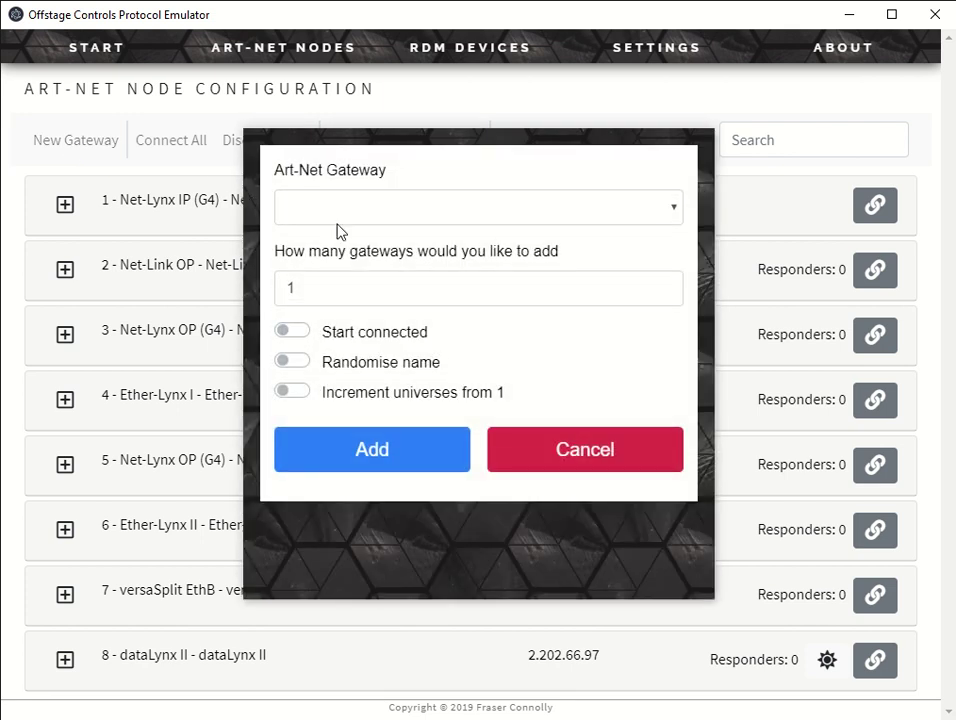
click(410, 205)
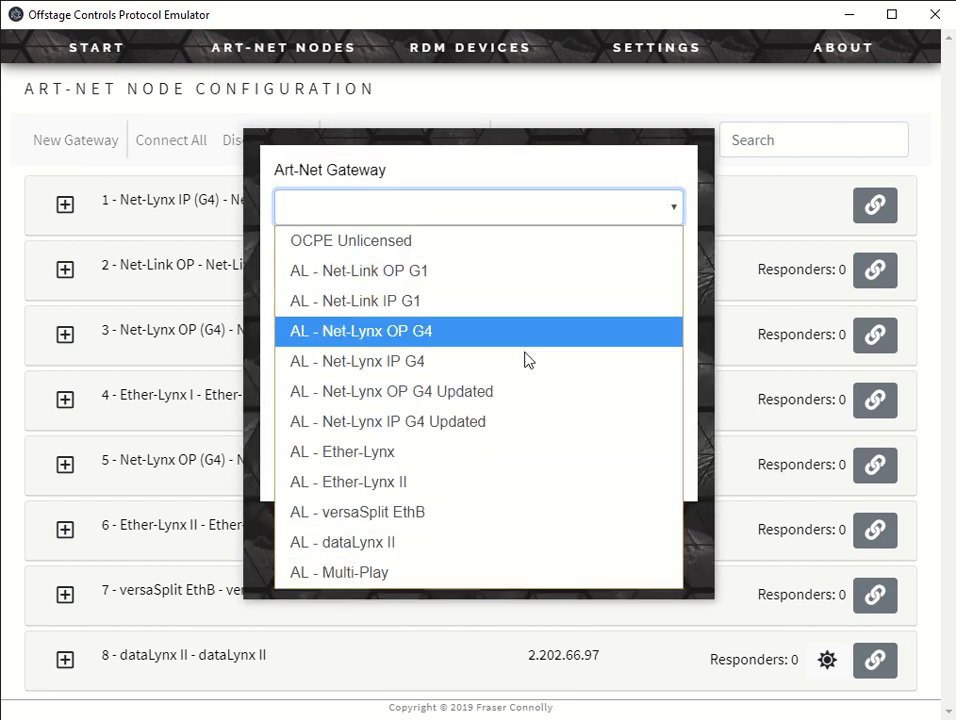
click(524, 401)
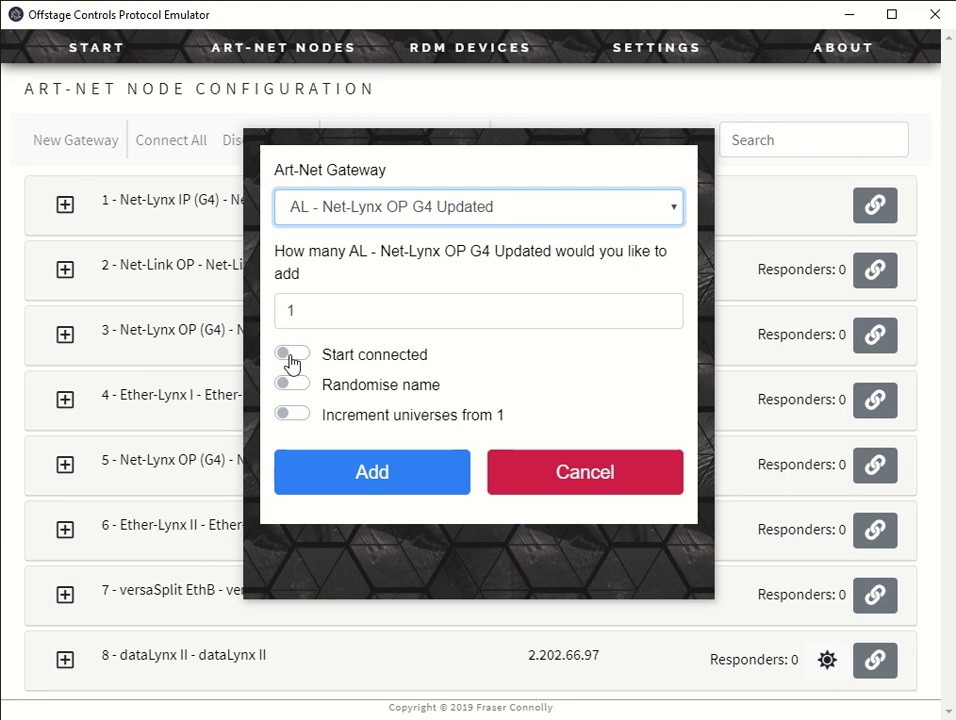
click(288, 427)
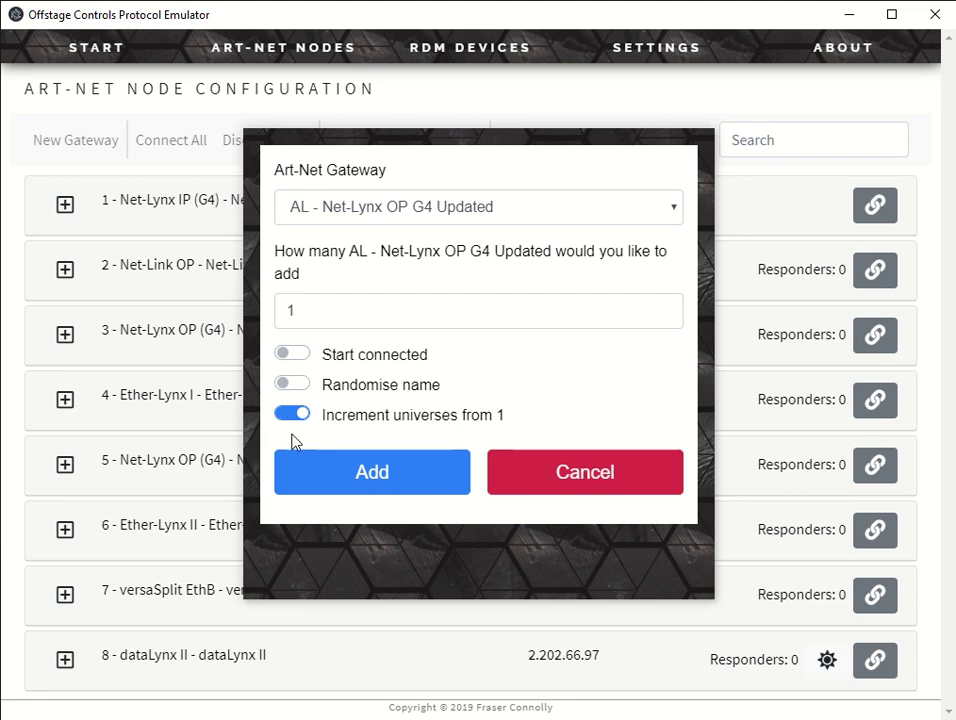
click(301, 356)
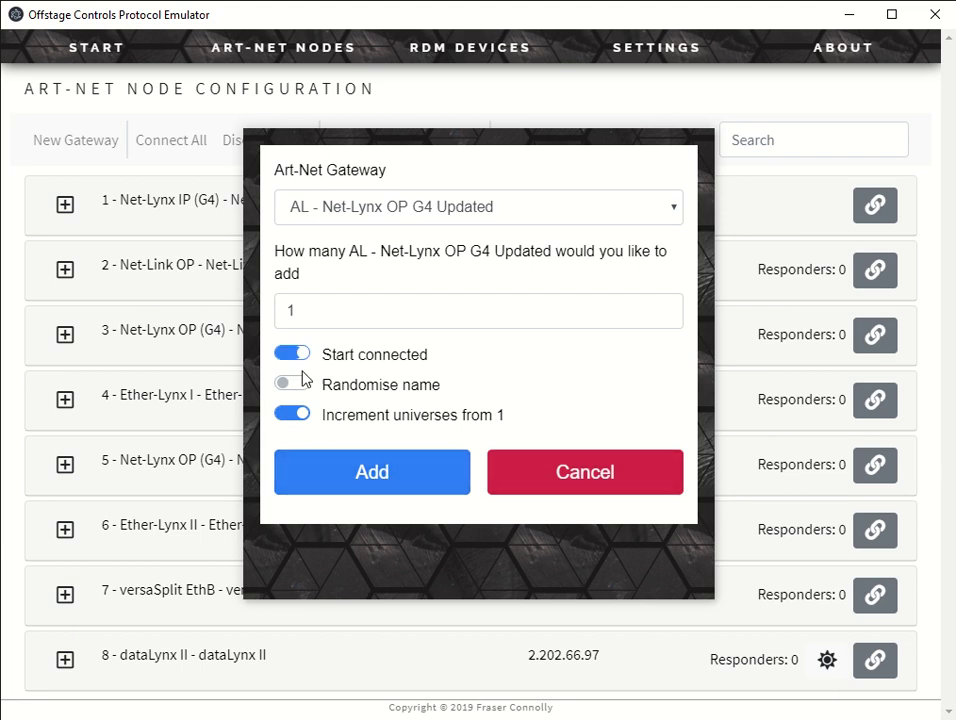
click(291, 385)
click(386, 474)
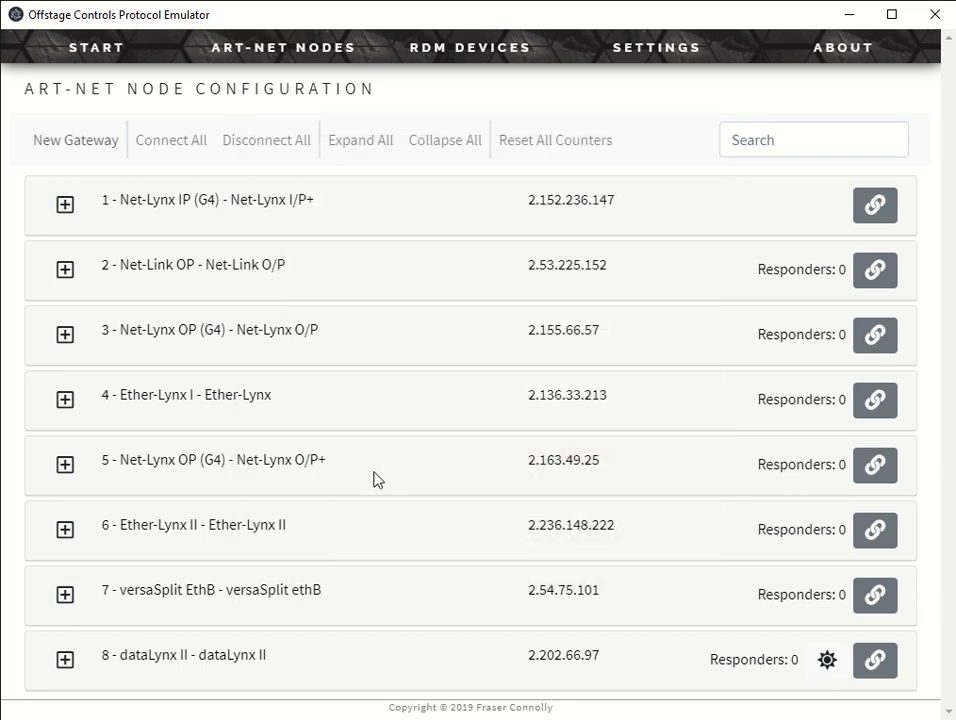
Expand the newly added Net-Lynx OP gateway at the end of the node list to view its counters and ports.
scroll(257, 414, down, 1)
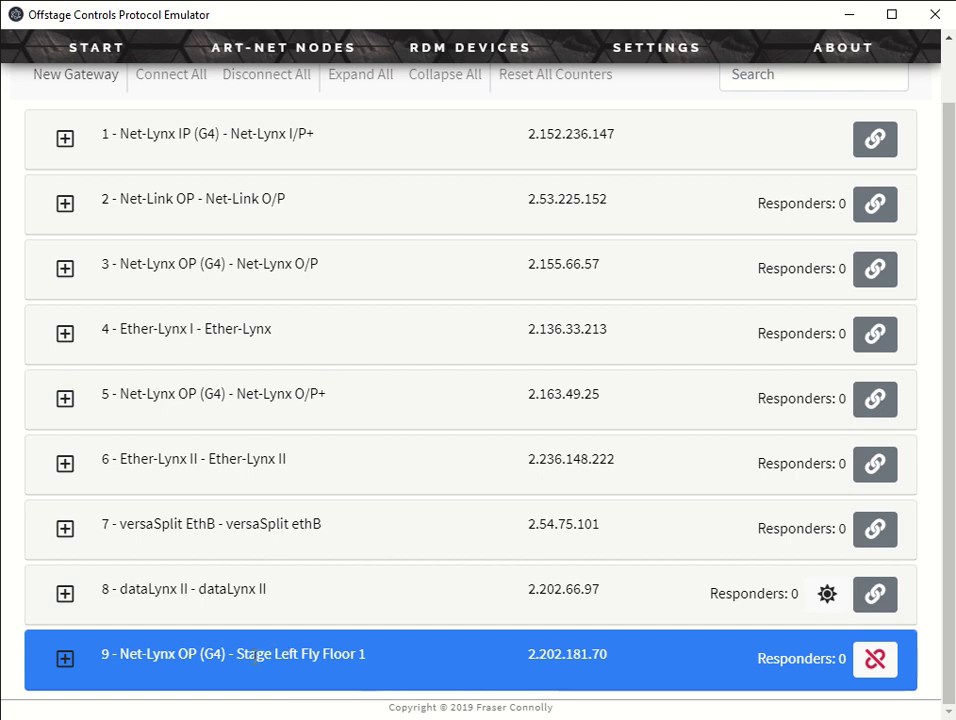
click(68, 662)
scroll(235, 619, down, 3)
scroll(91, 594, down, 1)
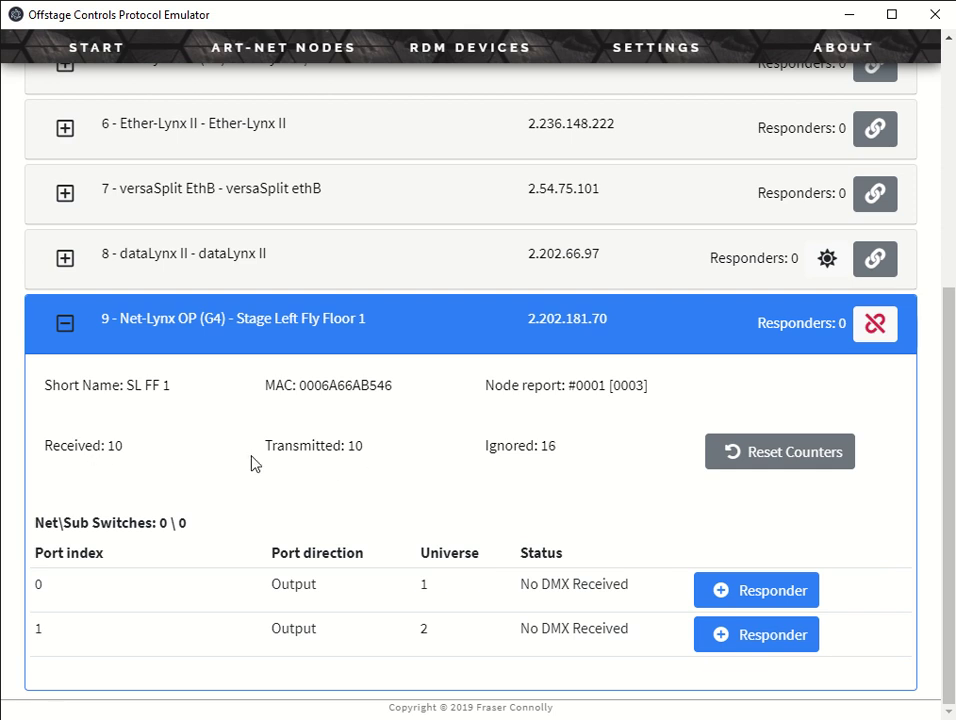
Switch to DMX-Workshop and inspect both DMX outputs of the Stage Left Fly Floor 1 node, collapsing the Unlicensed OCPE entry.
key(alt+Tab)
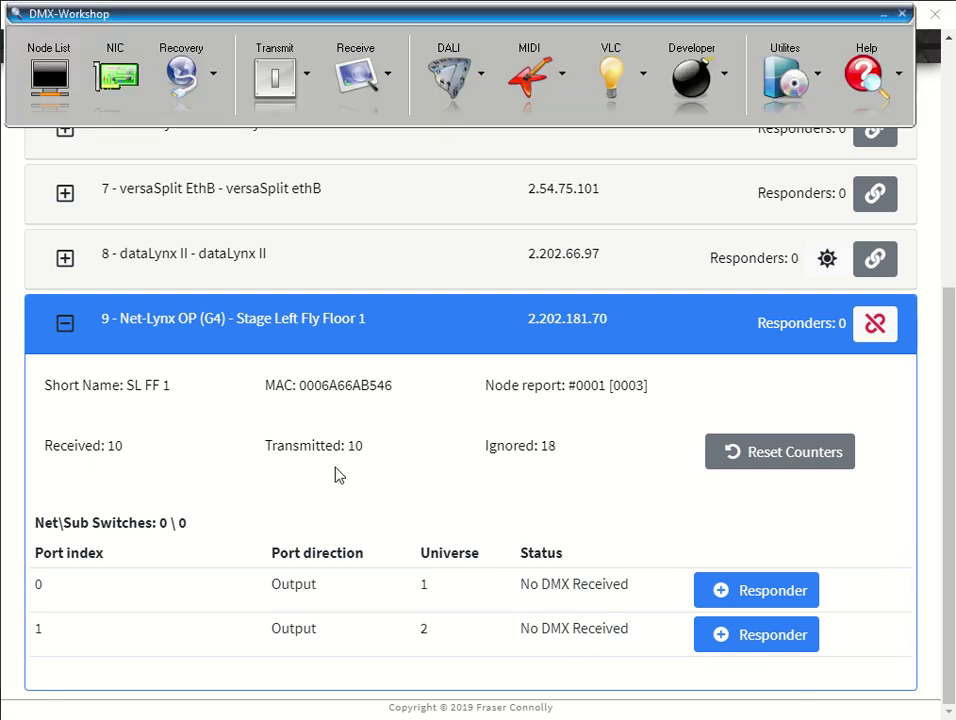
click(55, 88)
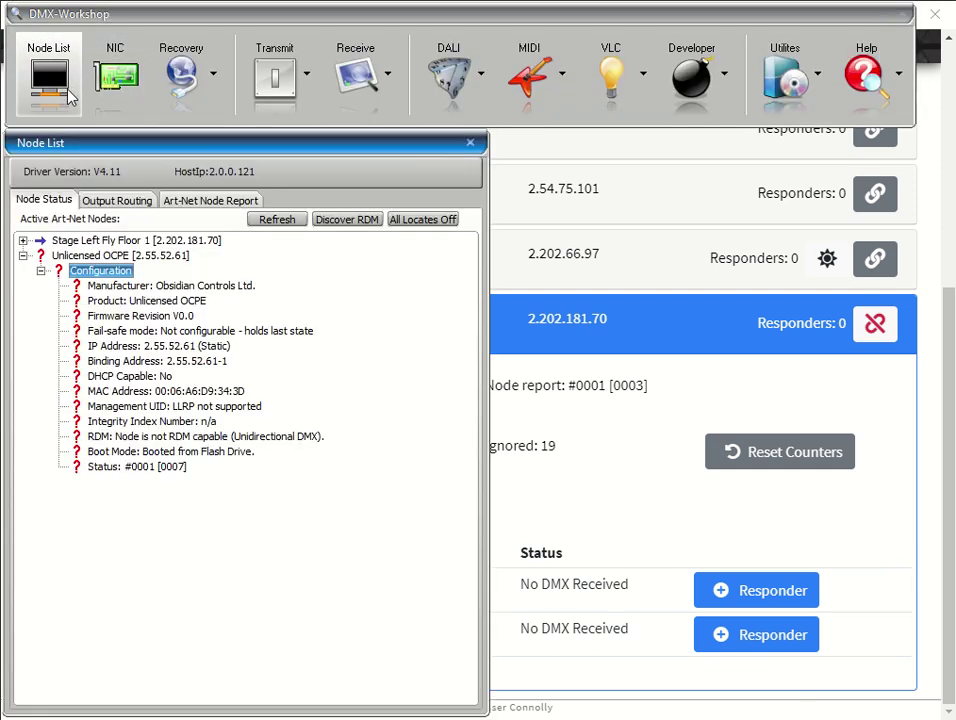
click(23, 256)
click(23, 241)
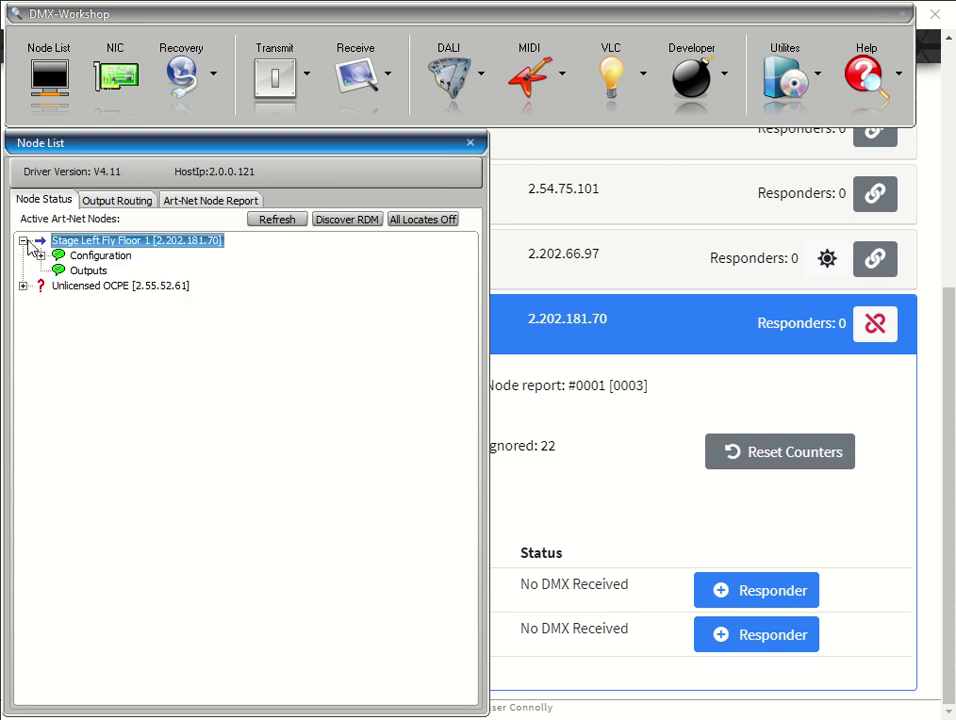
click(41, 271)
click(58, 286)
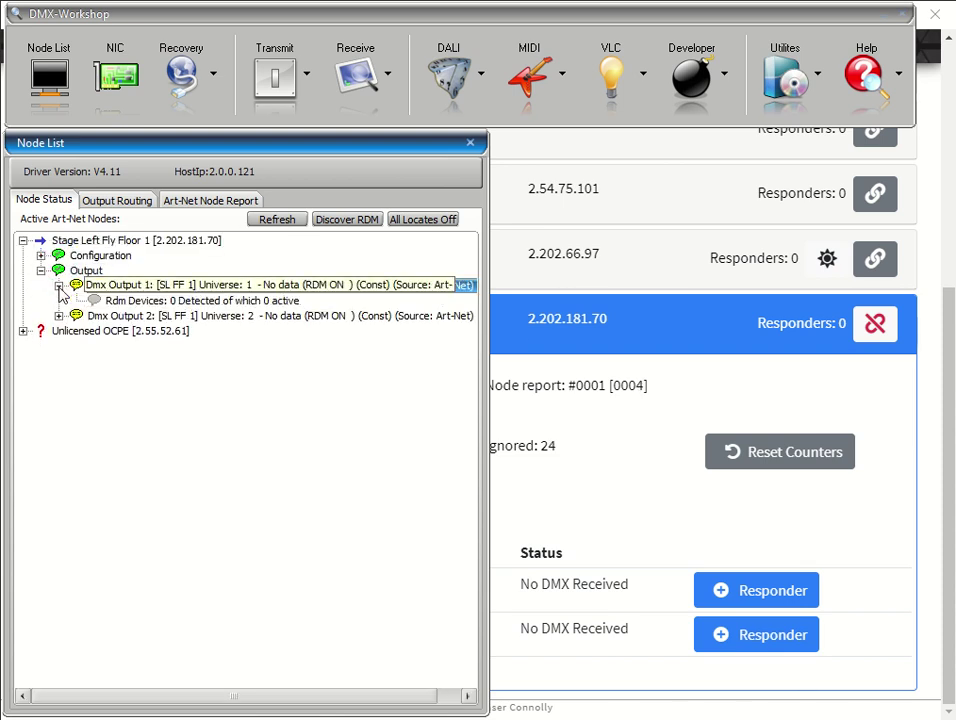
click(58, 315)
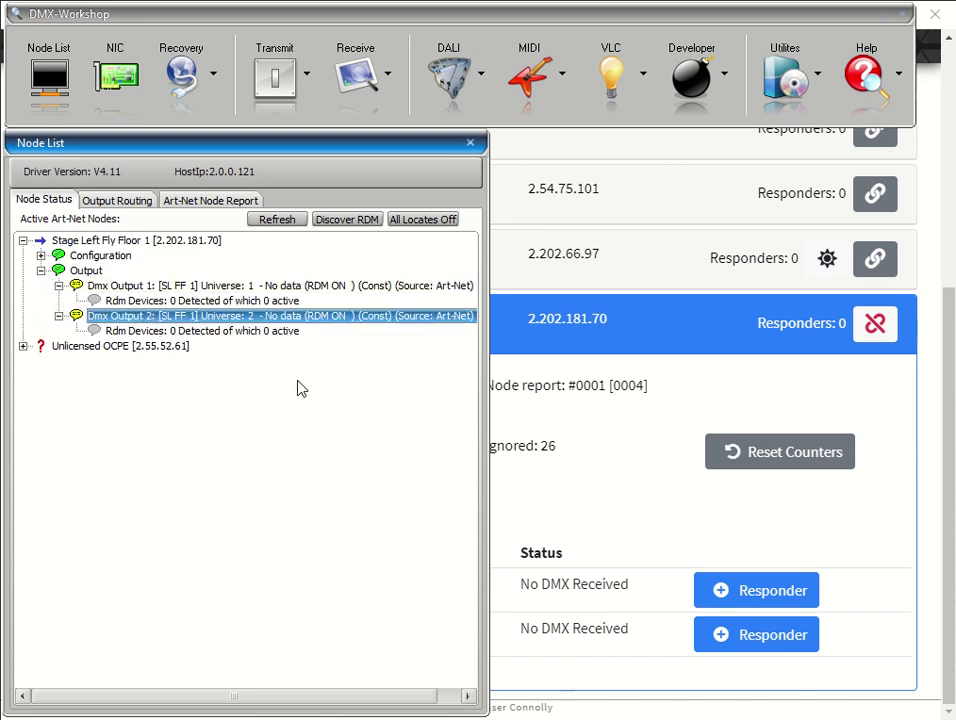
Back in the Protocol Emulator, add 3 OC - RGB Led Driver responders to the new gateway's port 0, set to start connected.
click(613, 498)
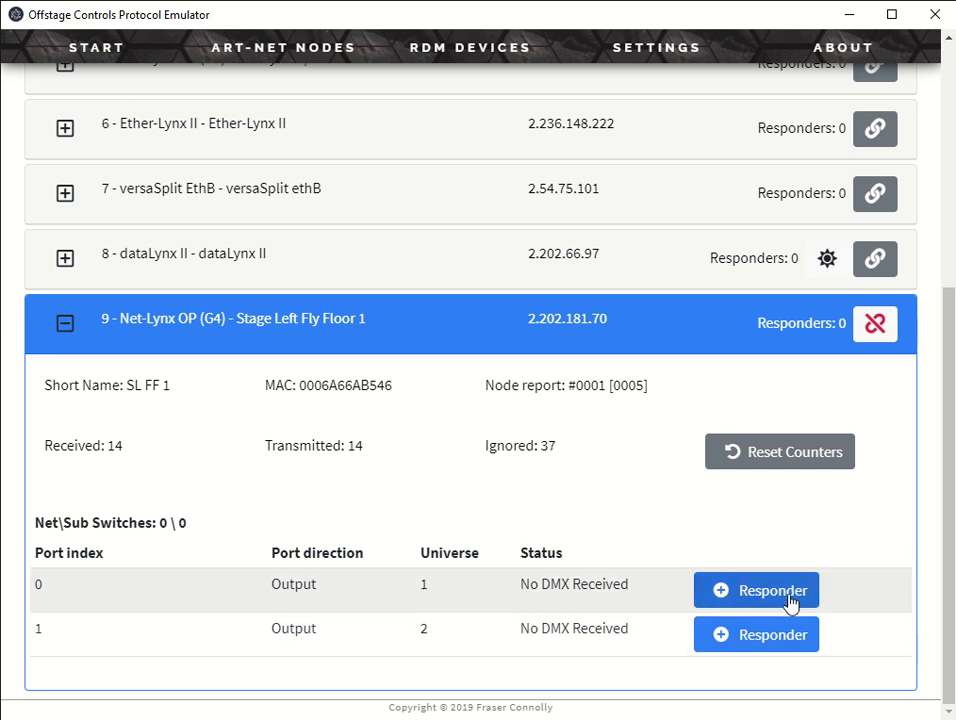
click(789, 601)
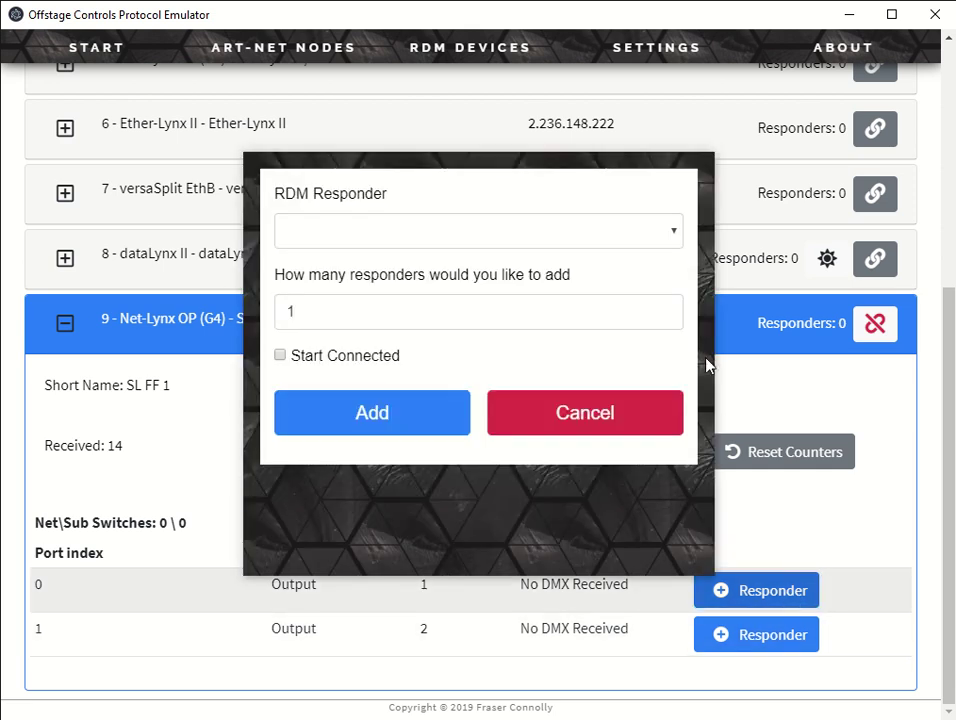
click(666, 232)
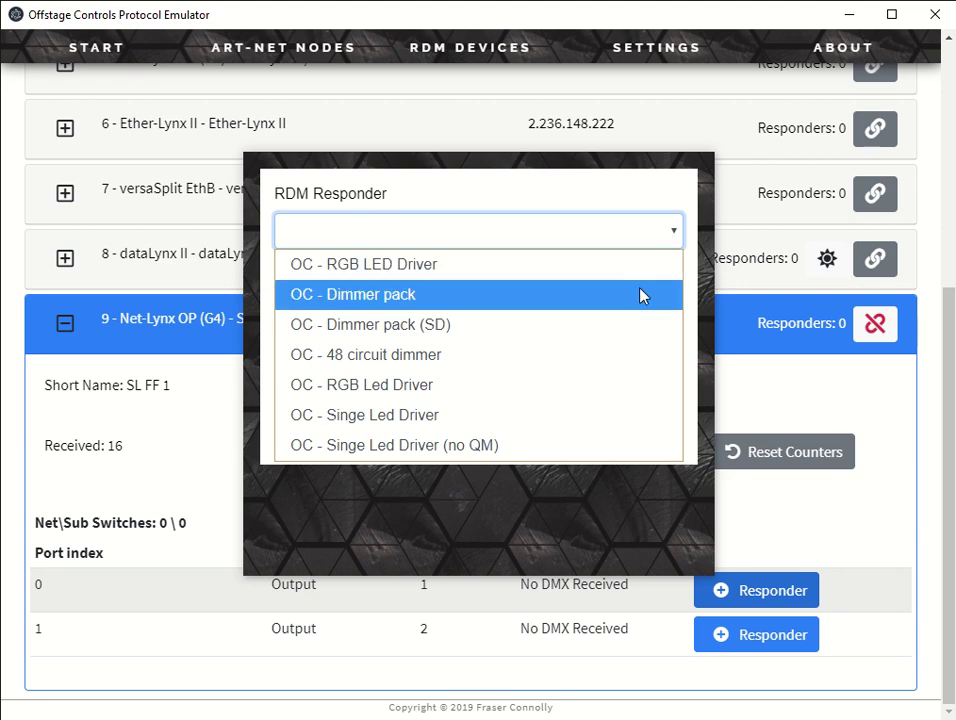
click(617, 385)
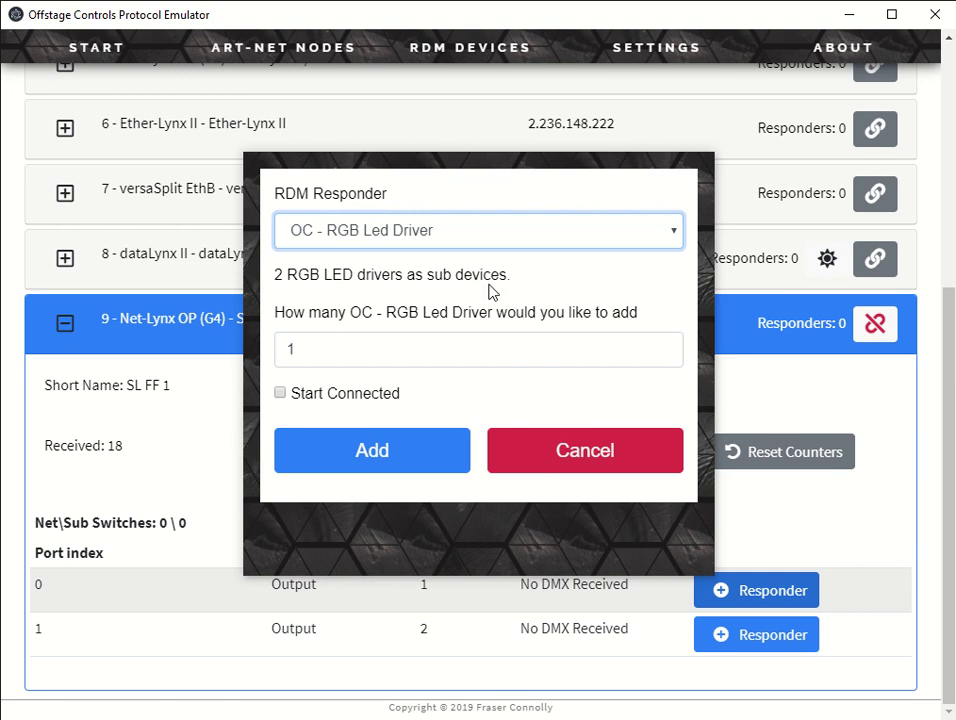
click(664, 346)
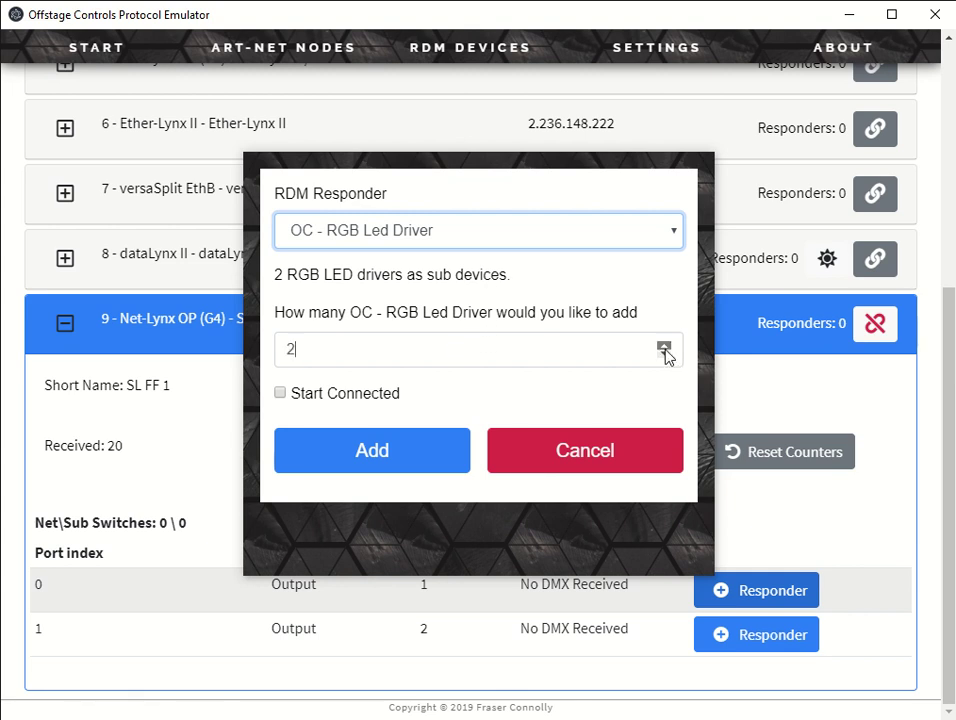
click(664, 346)
click(373, 396)
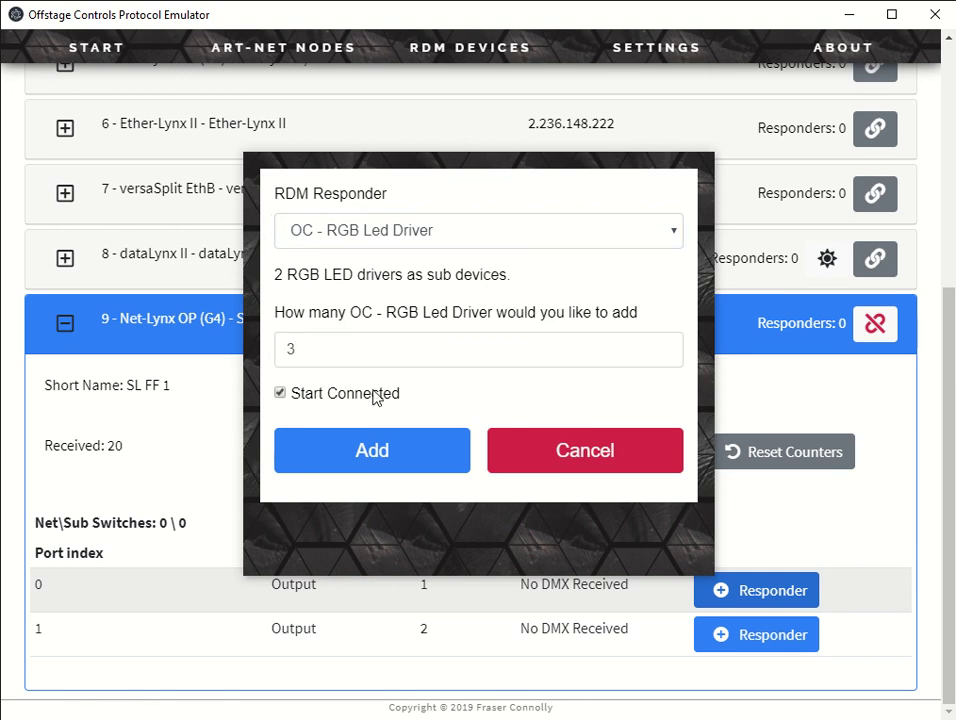
click(386, 453)
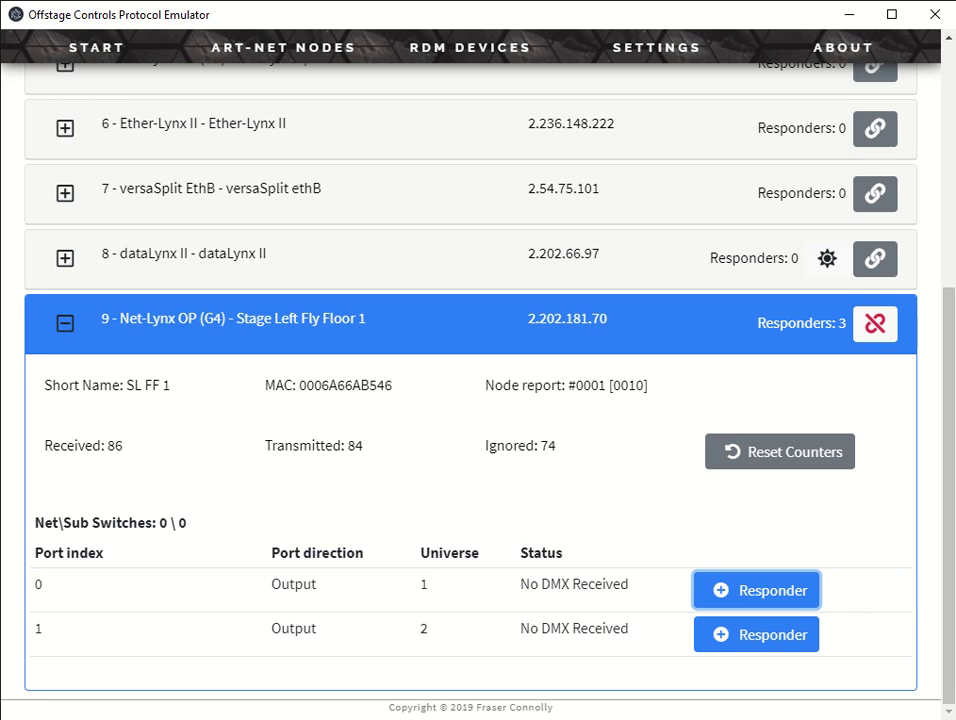
Switch to DMX-Workshop and inspect both sub-devices of LED Driver 1 under DMX Output 1 of Stage Left Fly Floor 1.
key(alt+Tab)
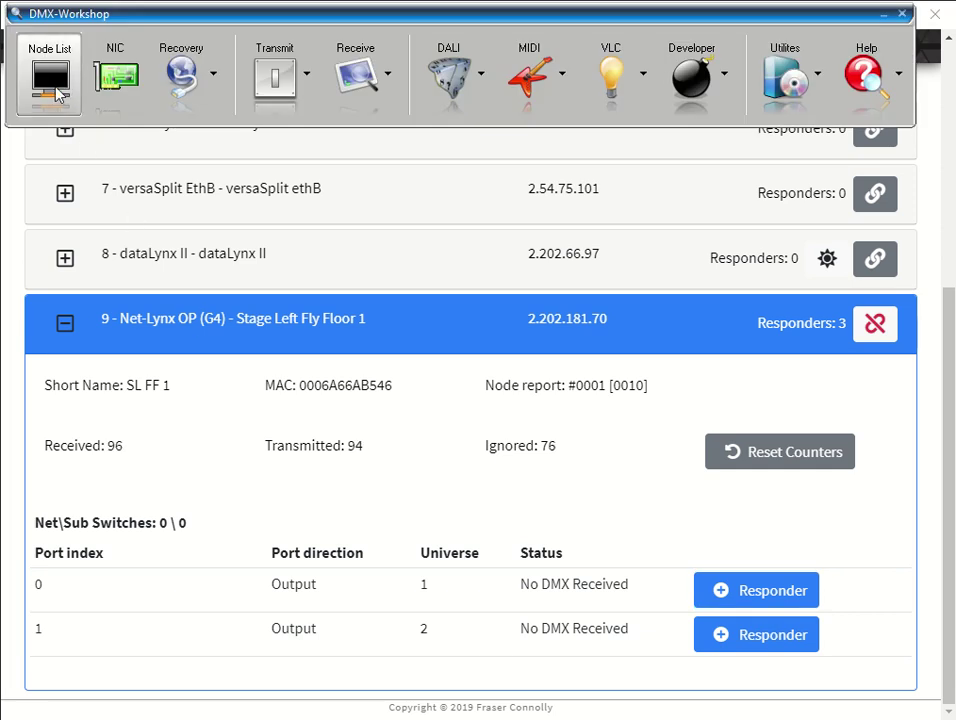
click(48, 72)
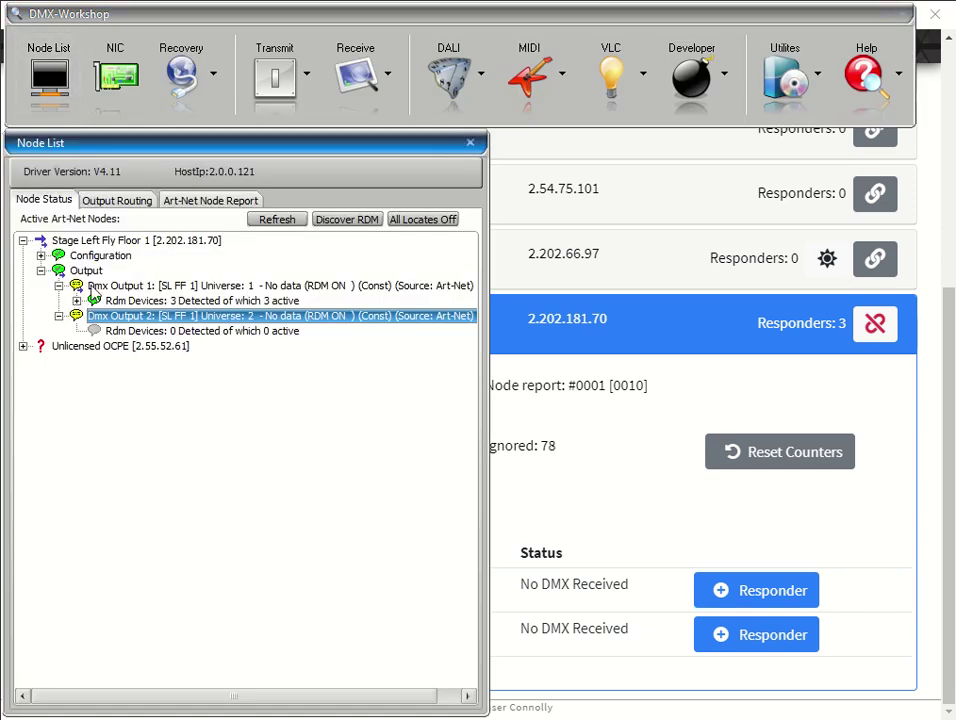
double_click(82, 302)
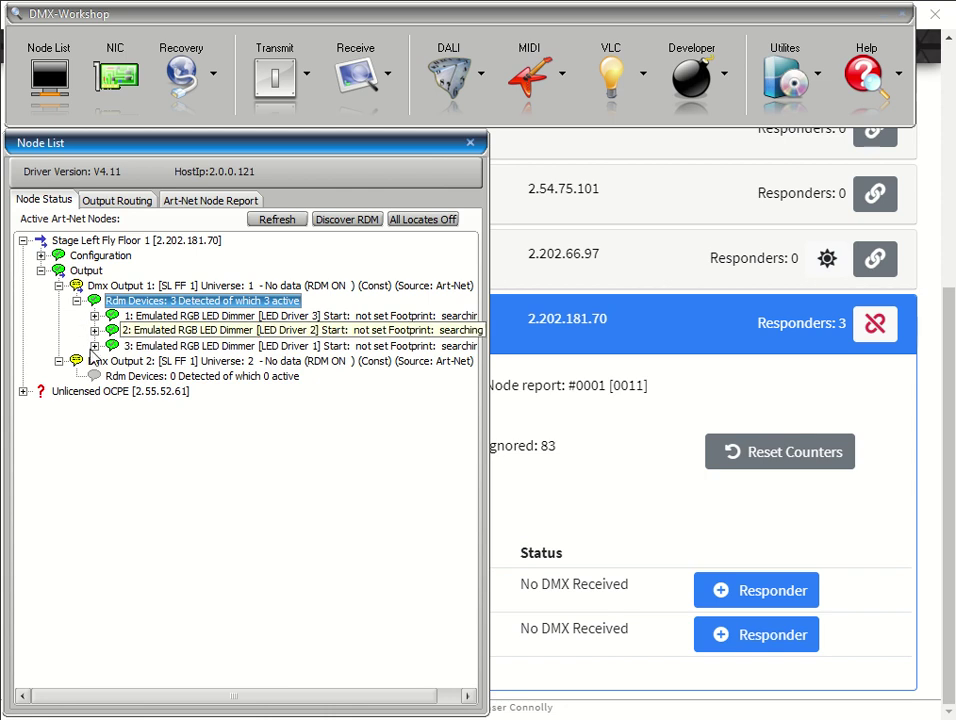
double_click(150, 346)
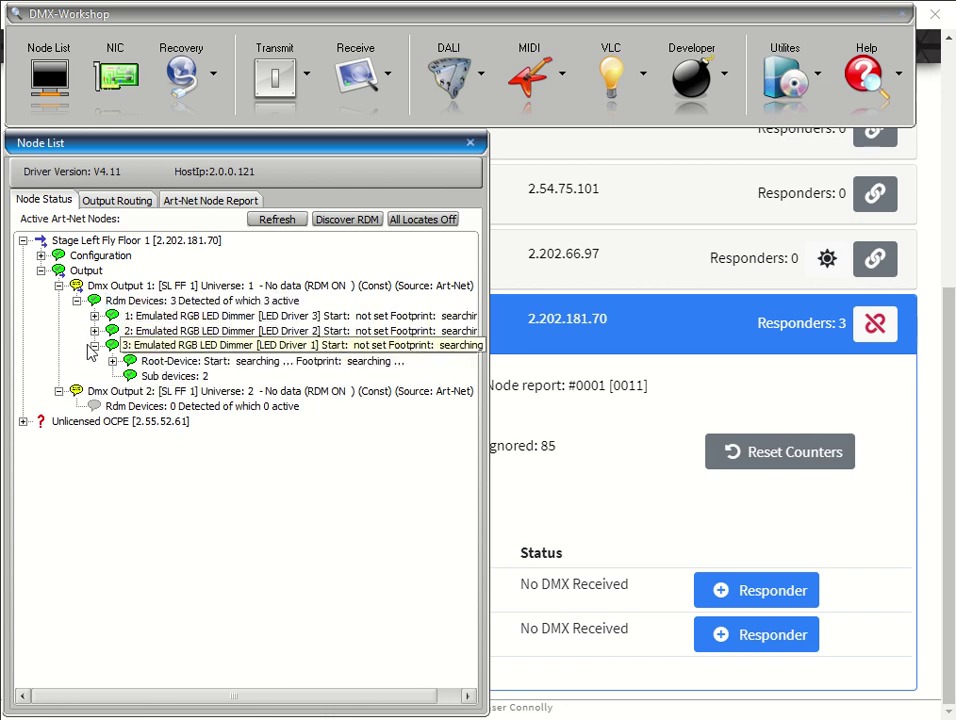
double_click(128, 376)
double_click(150, 391)
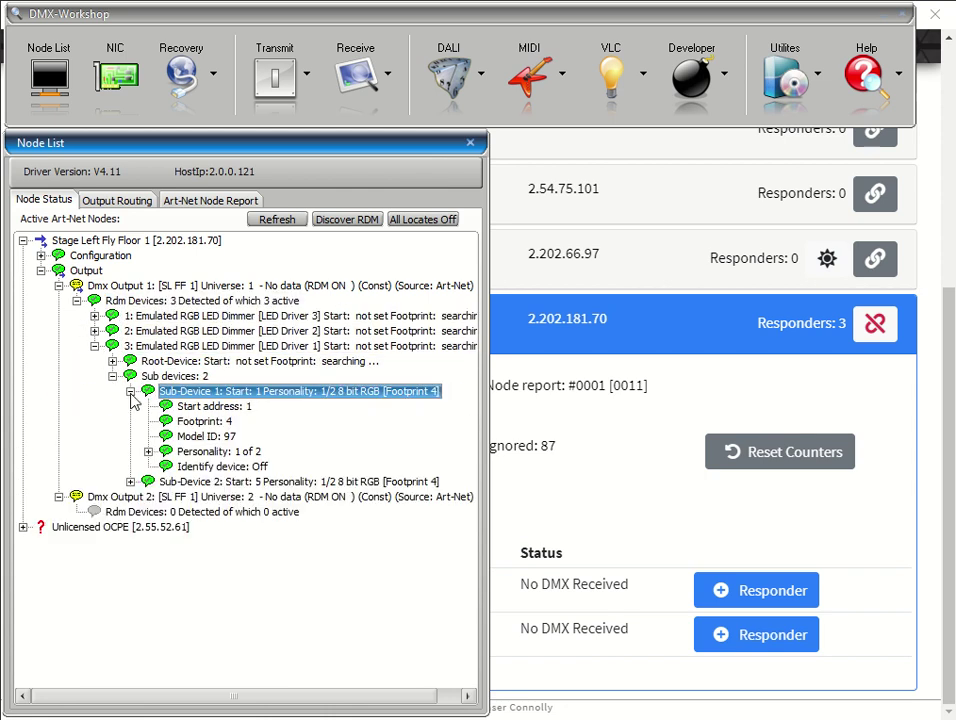
double_click(133, 483)
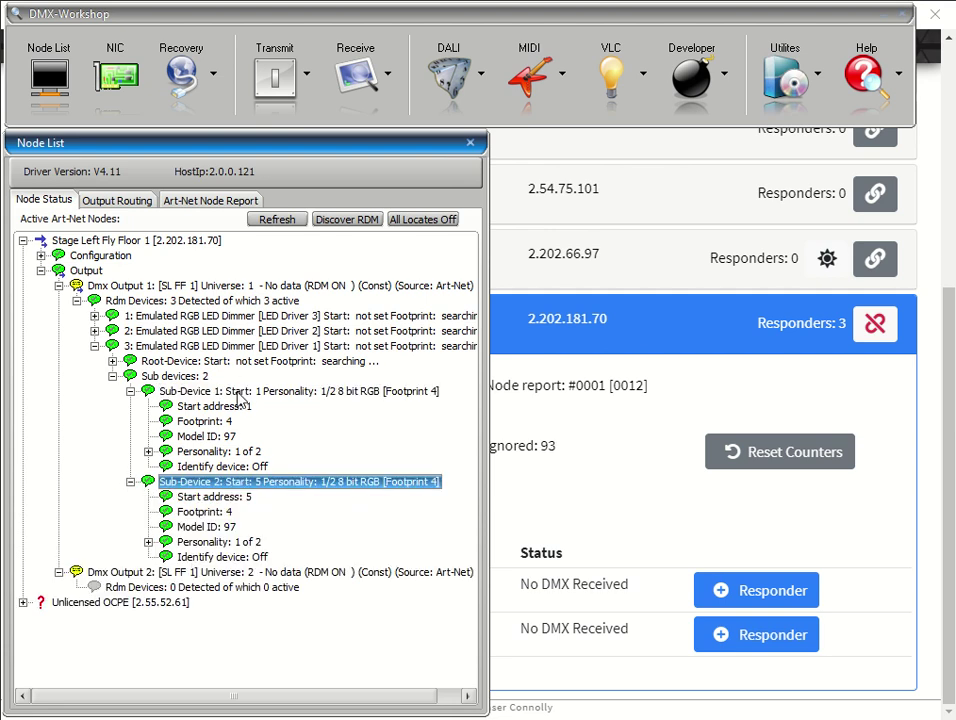
Back in the Protocol Emulator, examine the per-PID message counters of RDM device LED Driver 1, then collapse its details.
click(566, 386)
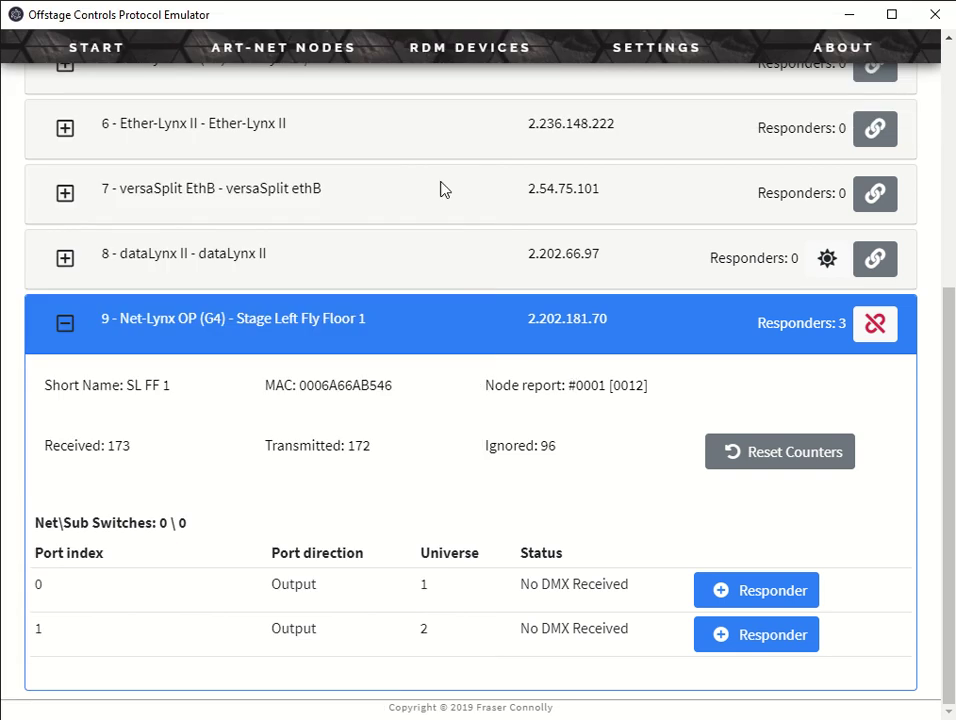
click(450, 47)
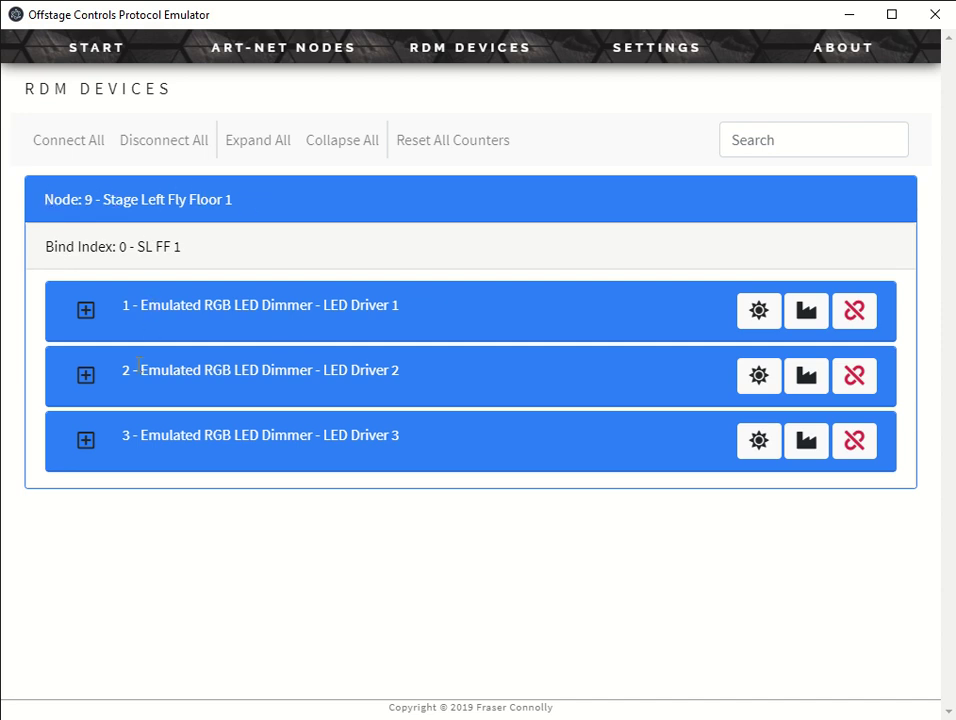
click(85, 313)
scroll(365, 295, down, 2)
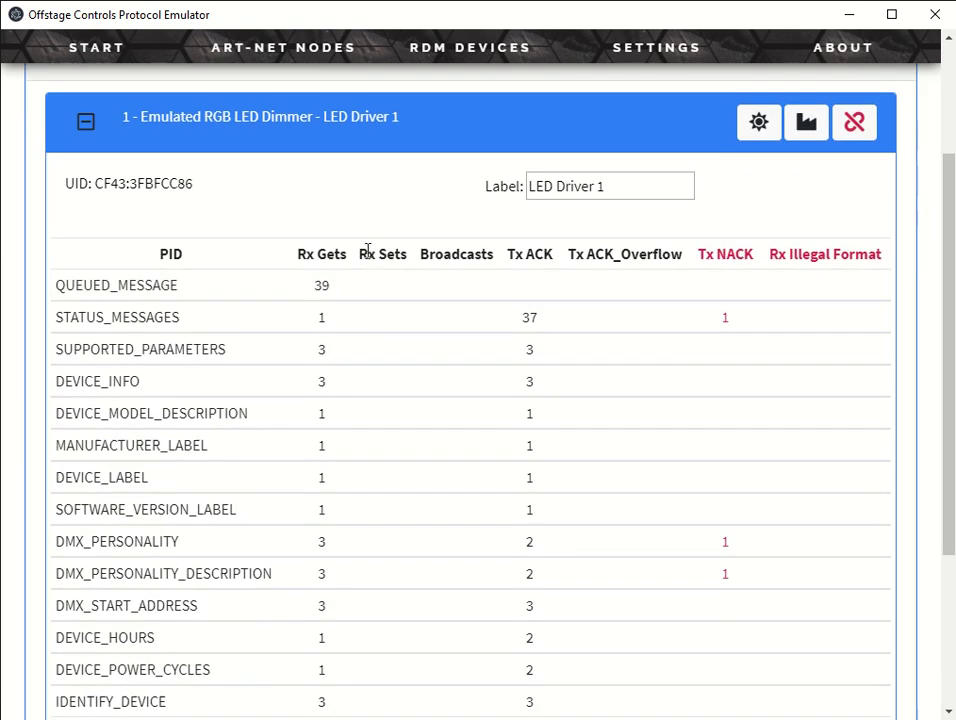
scroll(367, 250, down, 1)
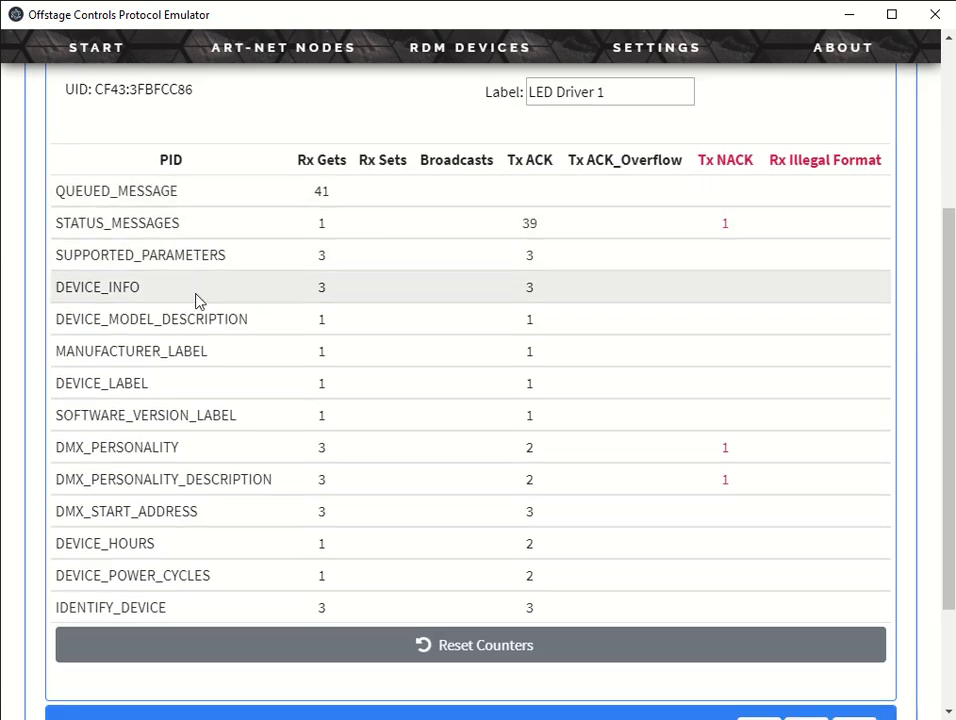
scroll(252, 515, up, 1)
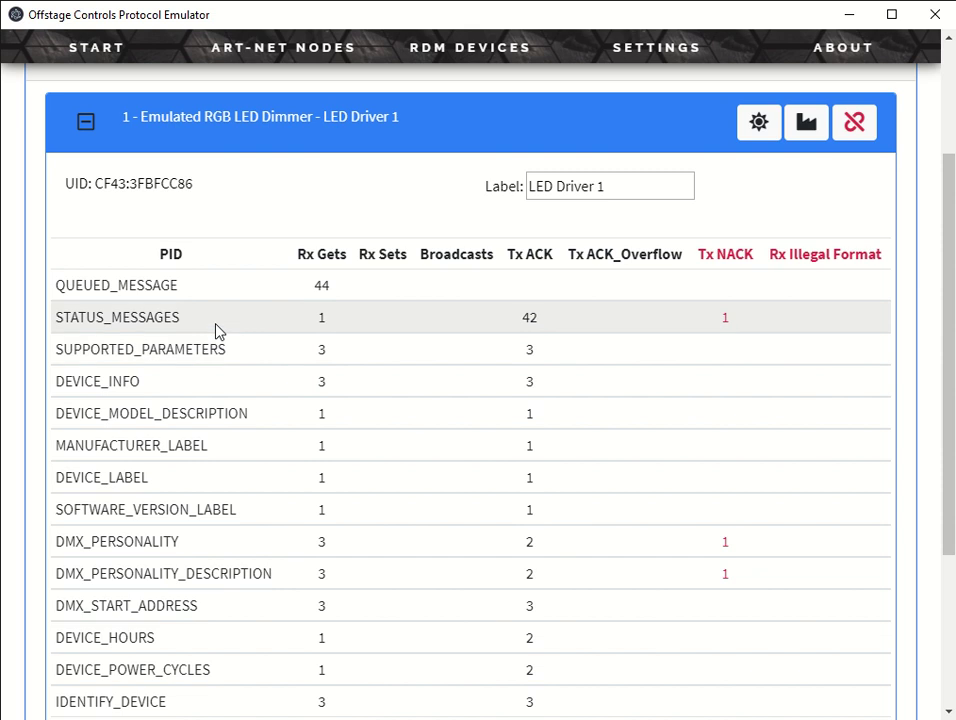
scroll(218, 331, down, 1)
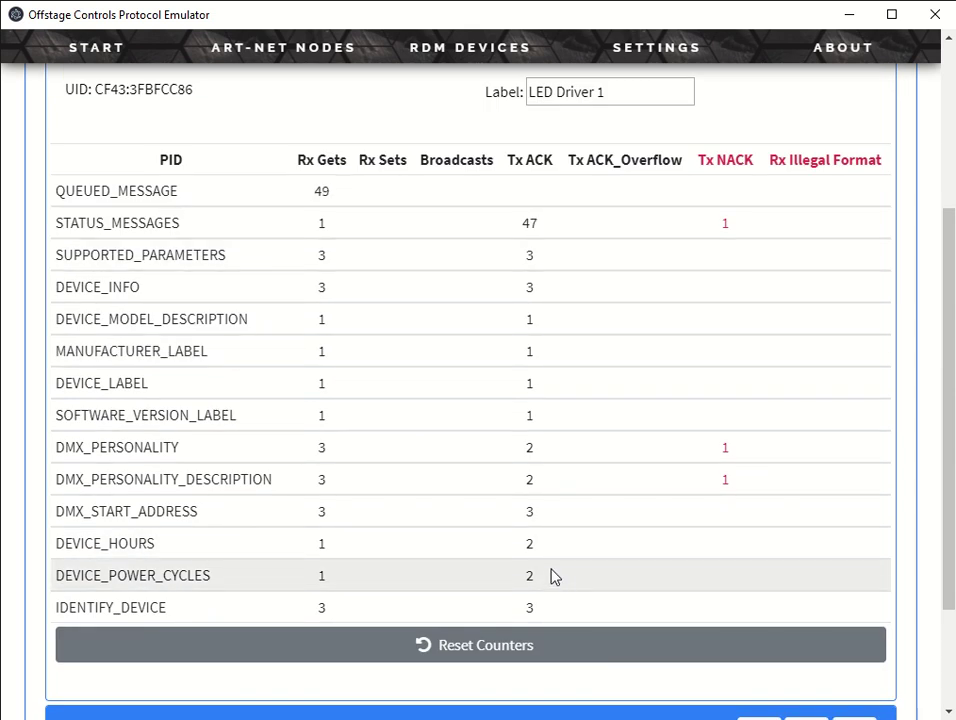
scroll(542, 591, up, 3)
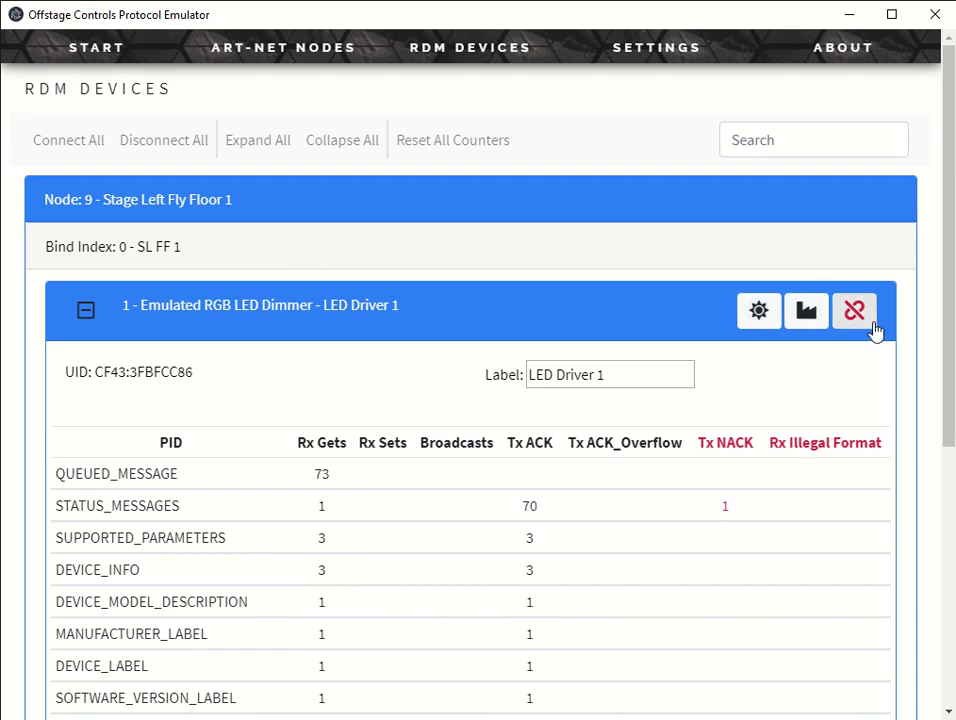
click(90, 307)
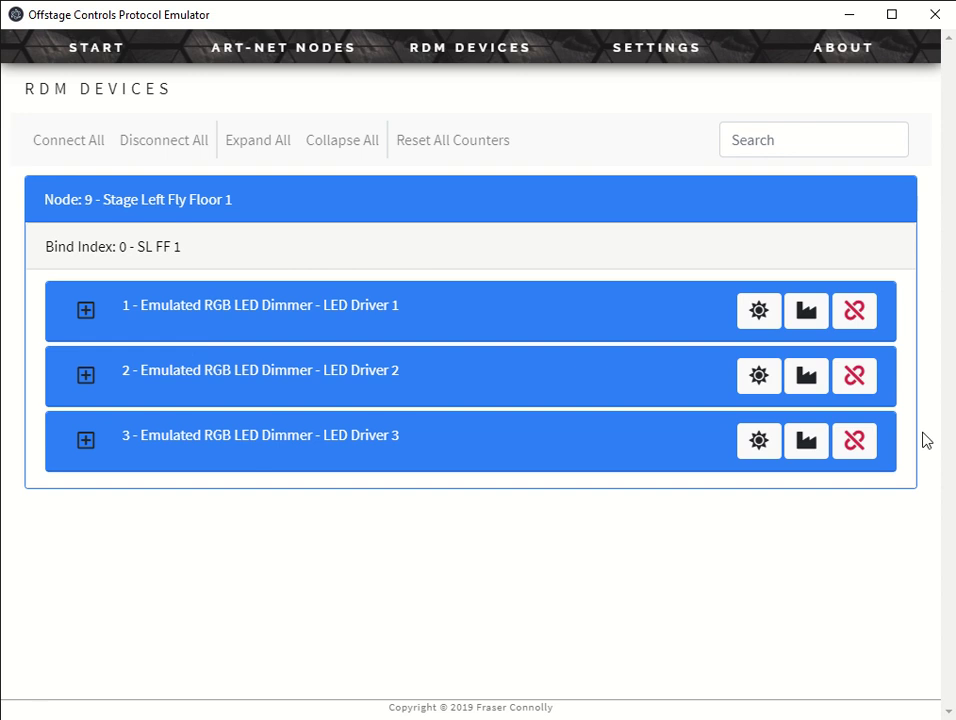
Disconnect the emulated LED Driver 3 and check its status in the DMX-Workshop node list.
click(857, 447)
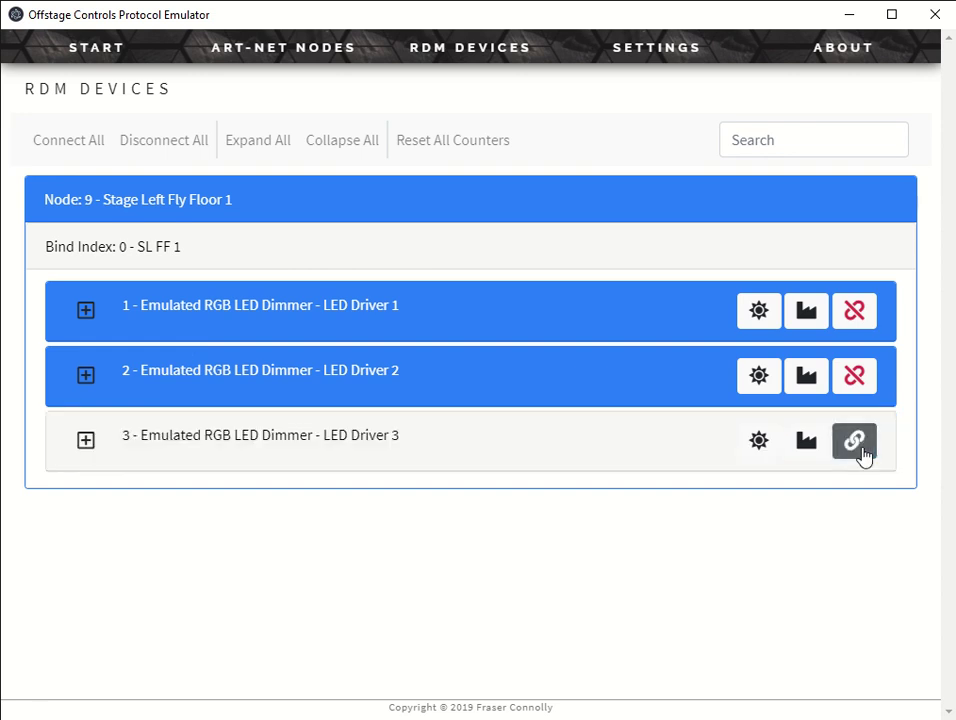
key(alt+Tab)
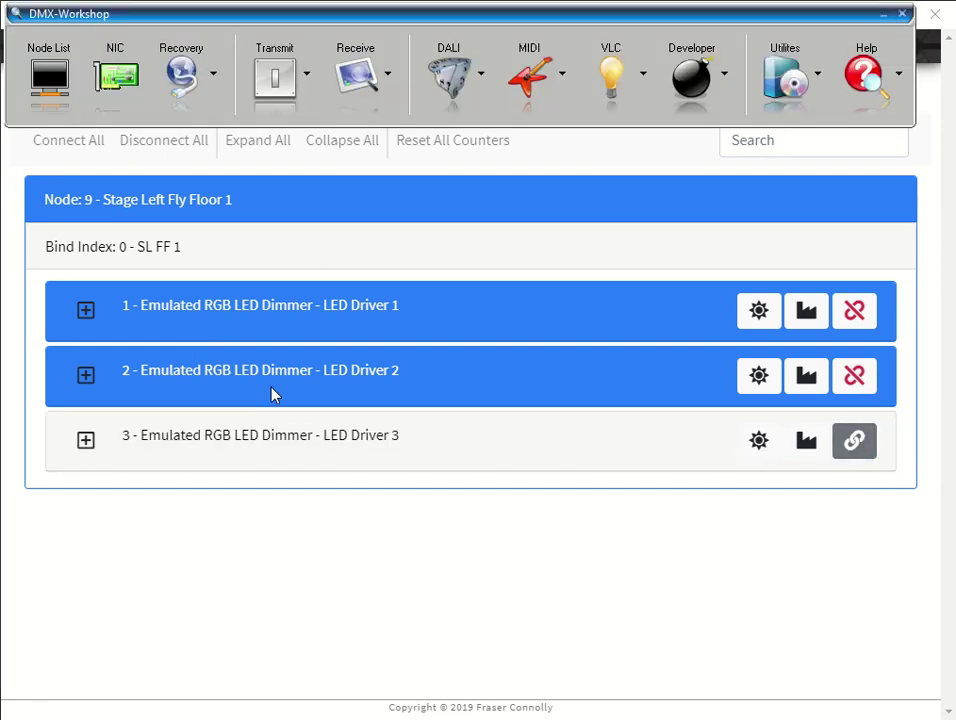
click(62, 110)
click(126, 315)
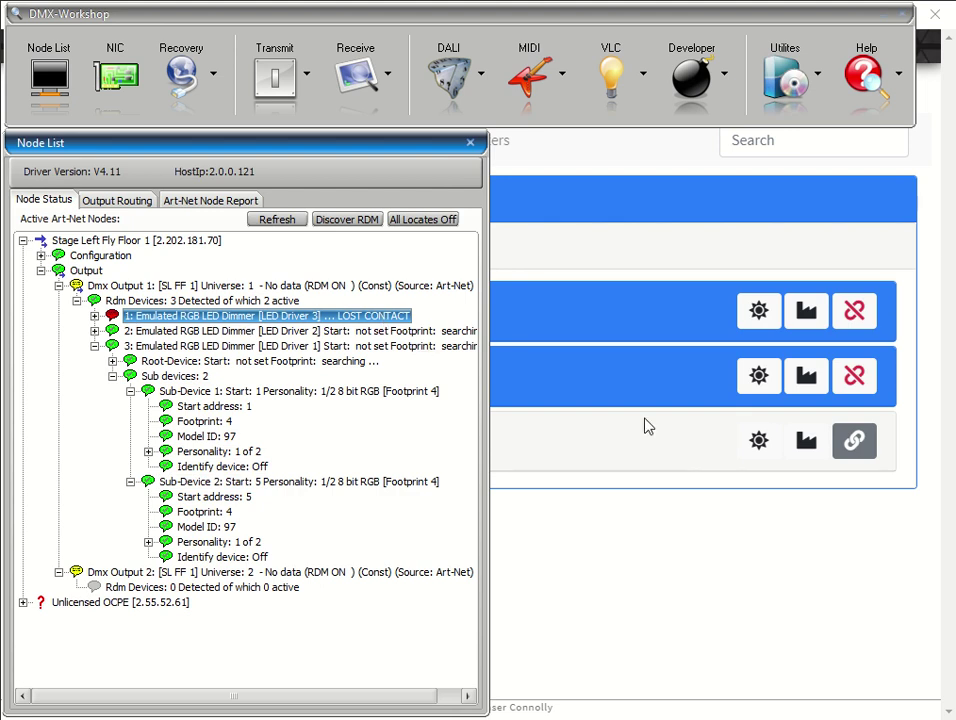
In the Protocol Emulator, turn on identify for LED Driver 1, then expand its root device in the DMX-Workshop node list.
click(641, 381)
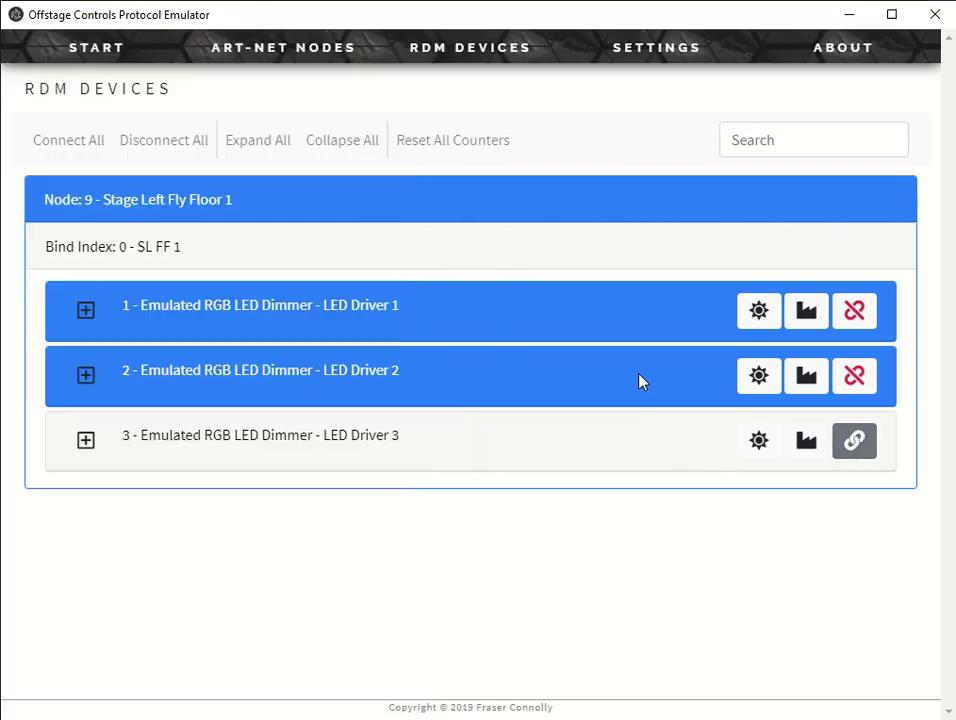
click(92, 316)
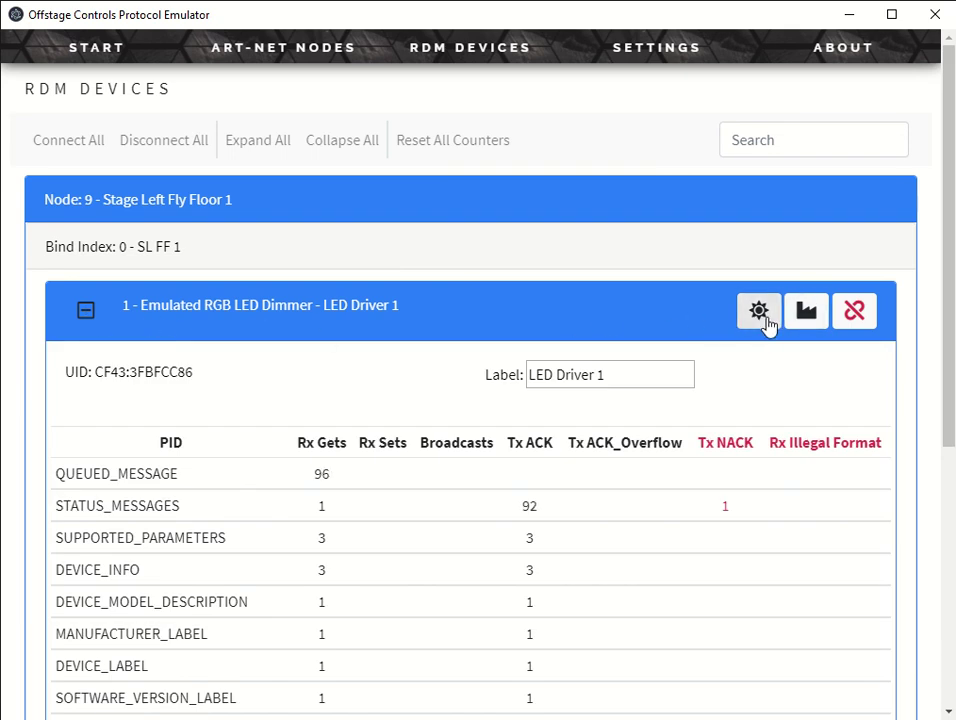
click(759, 312)
key(alt+Tab)
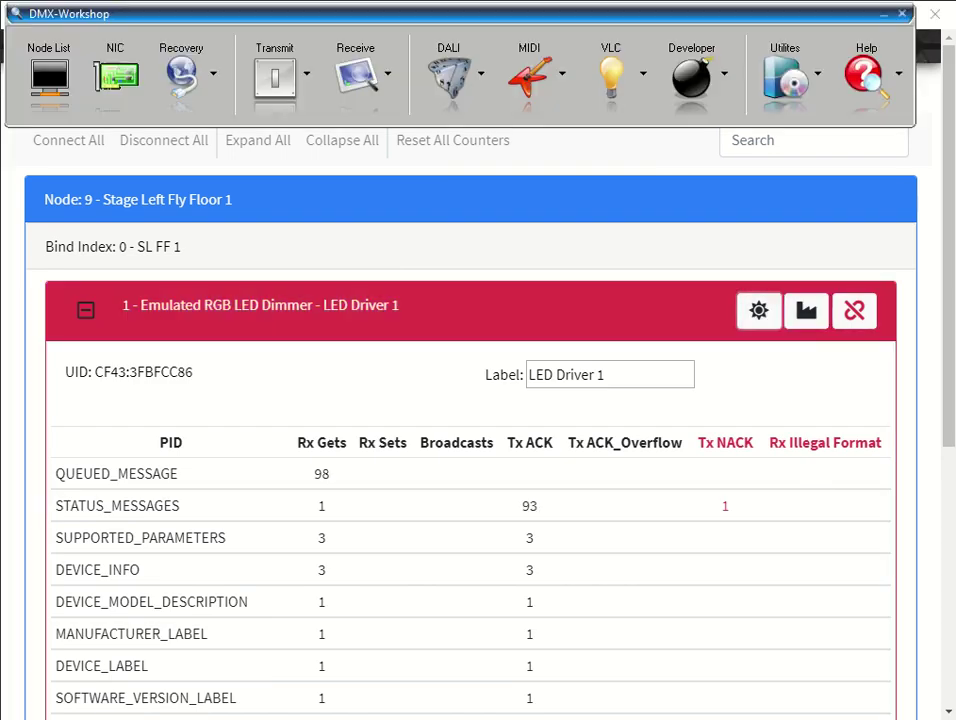
click(45, 65)
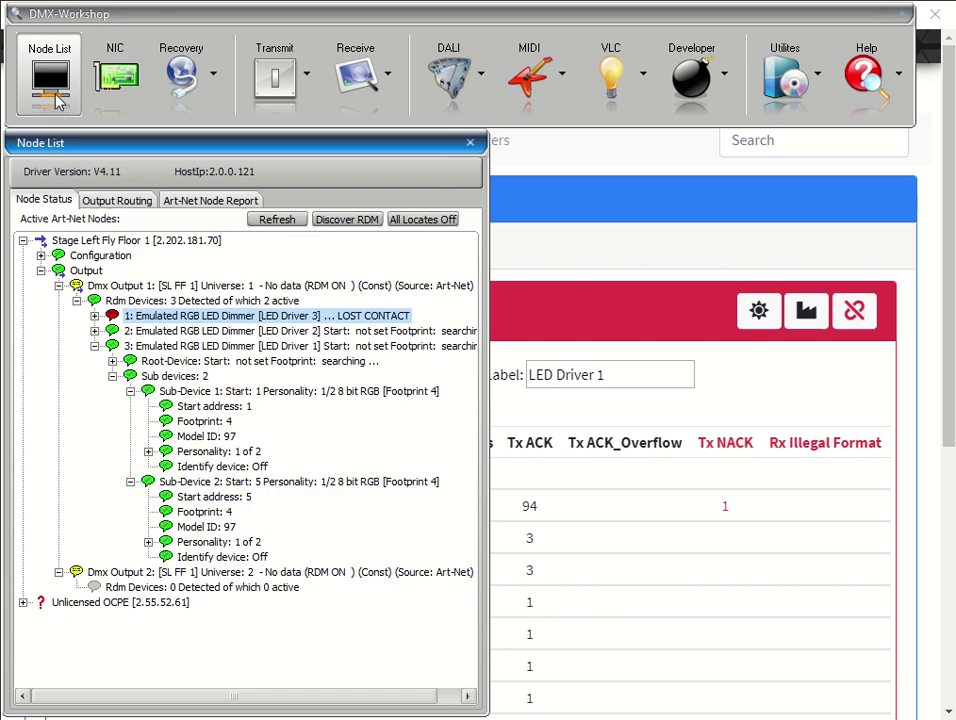
click(113, 360)
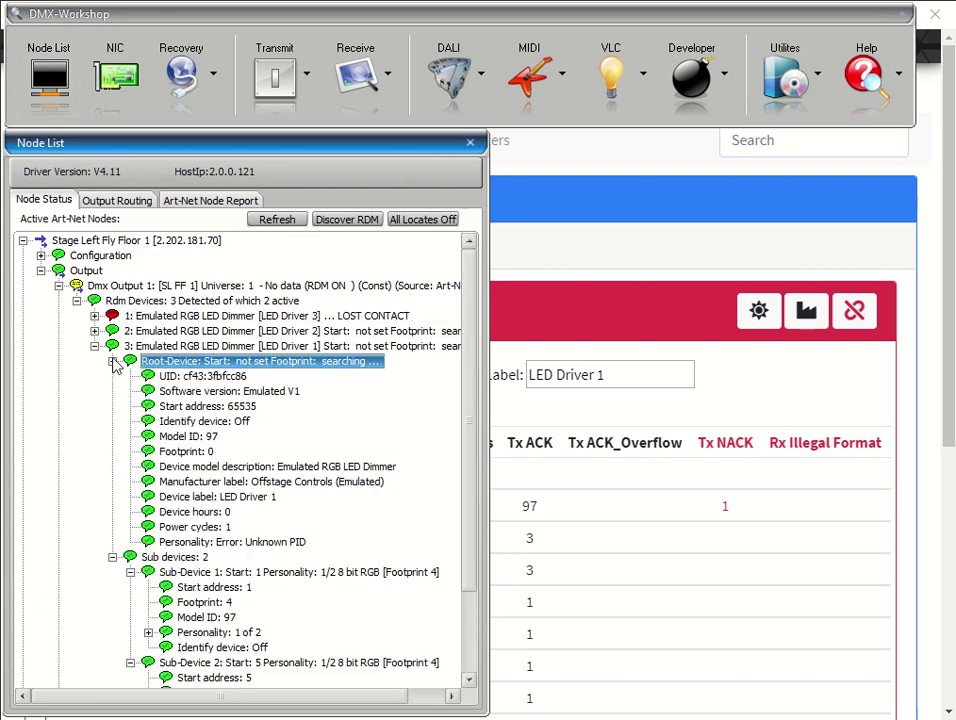
Set identify to Off on LED Driver 1's root device from DMX-Workshop.
click(203, 421)
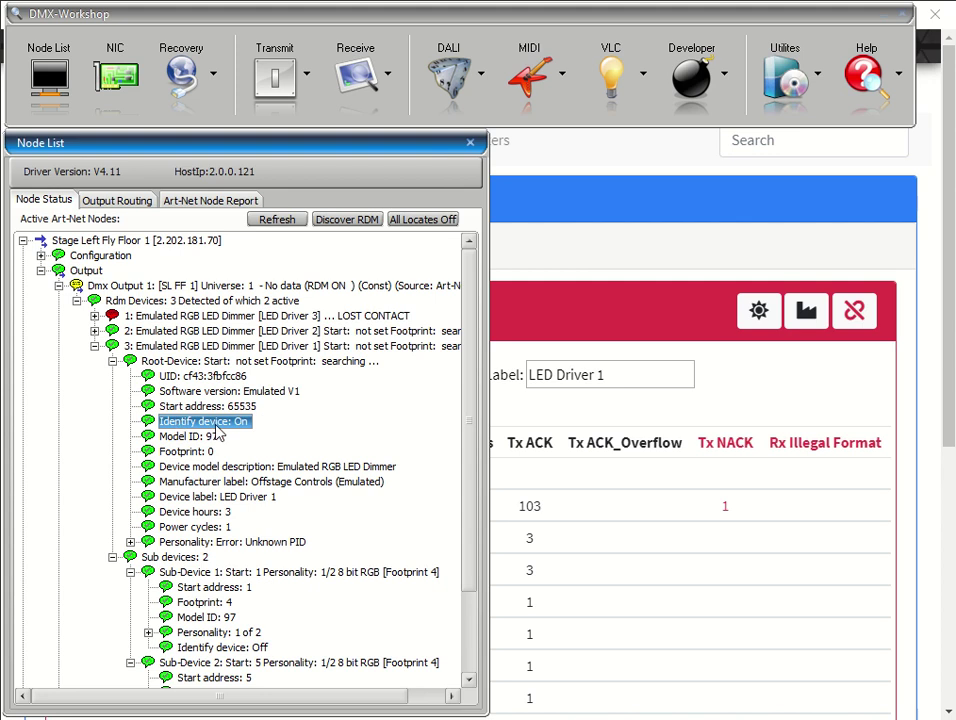
right_click(218, 430)
mouse_move(250, 428)
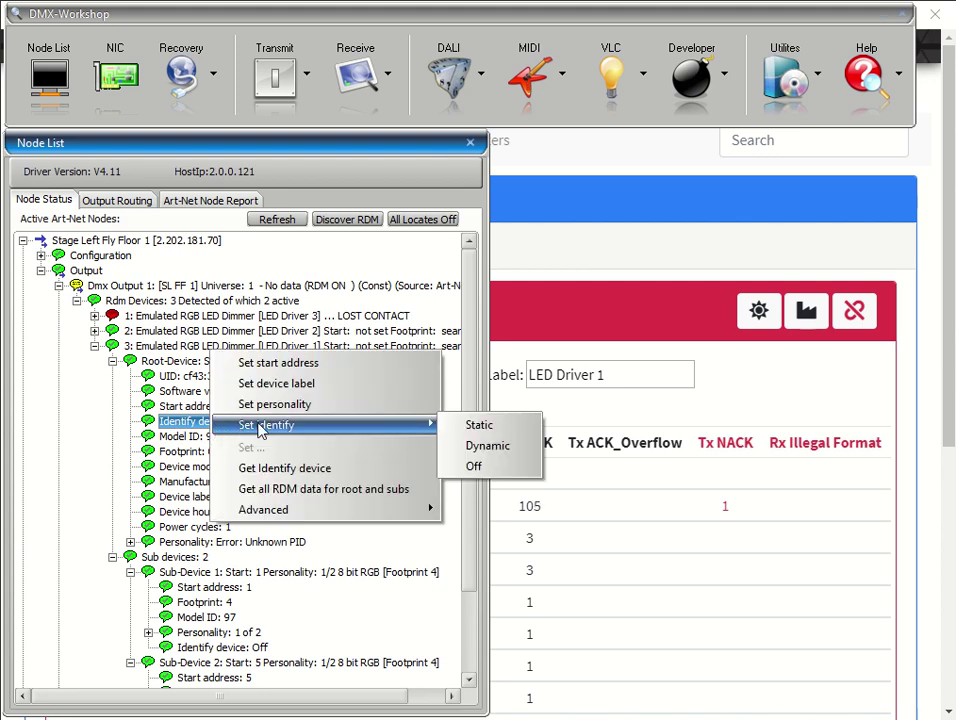
click(450, 466)
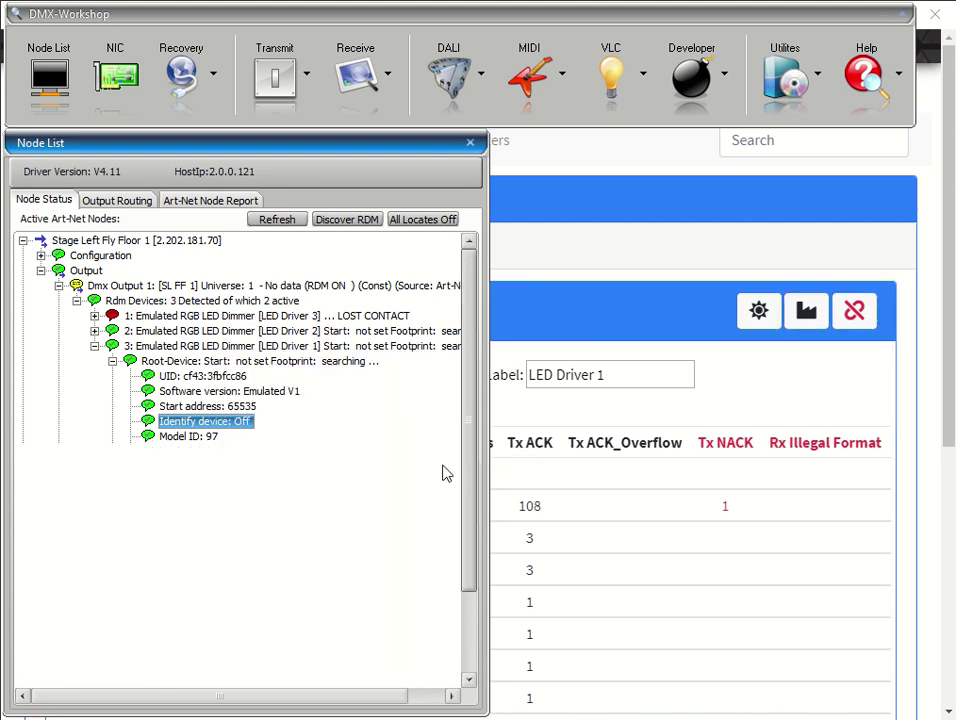
Back in the Protocol Emulator, reset LED Driver 1's message counters and collapse its details.
click(650, 350)
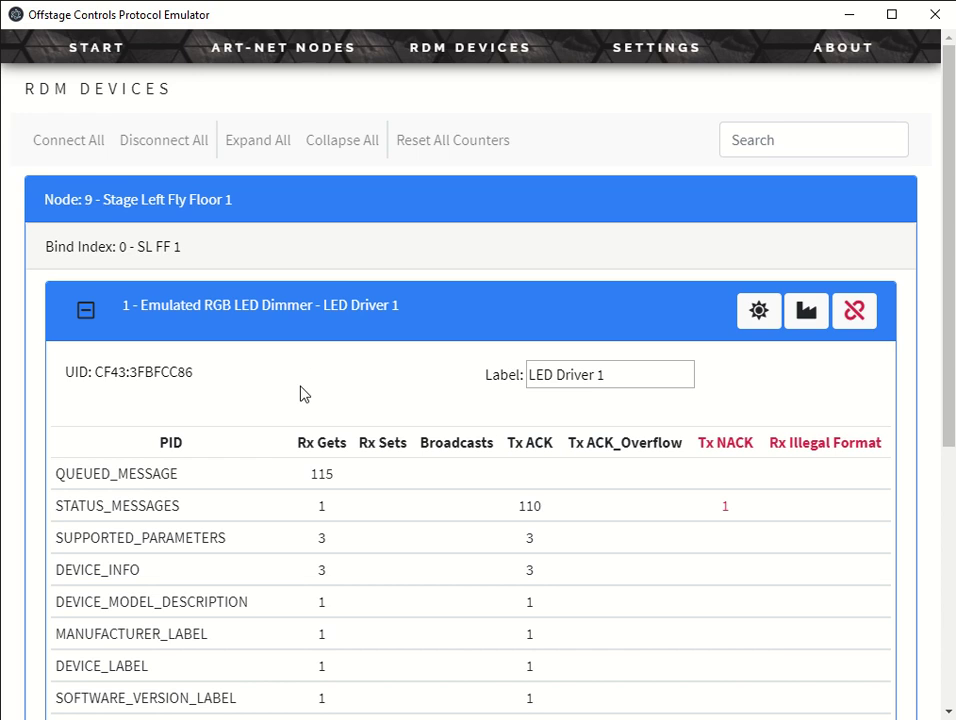
scroll(307, 401, down, 3)
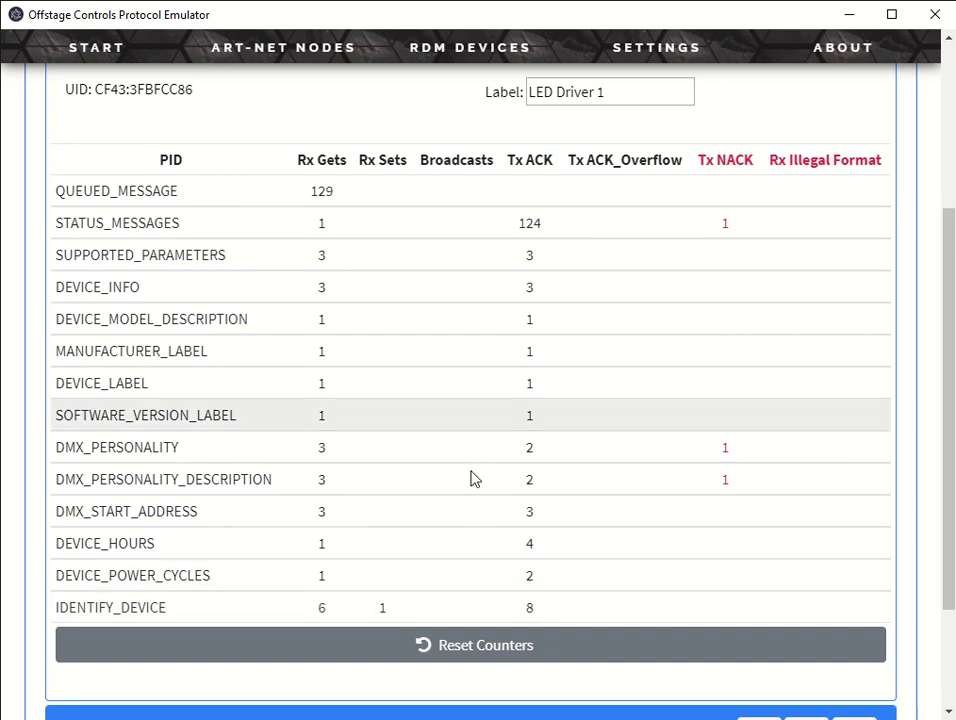
click(496, 660)
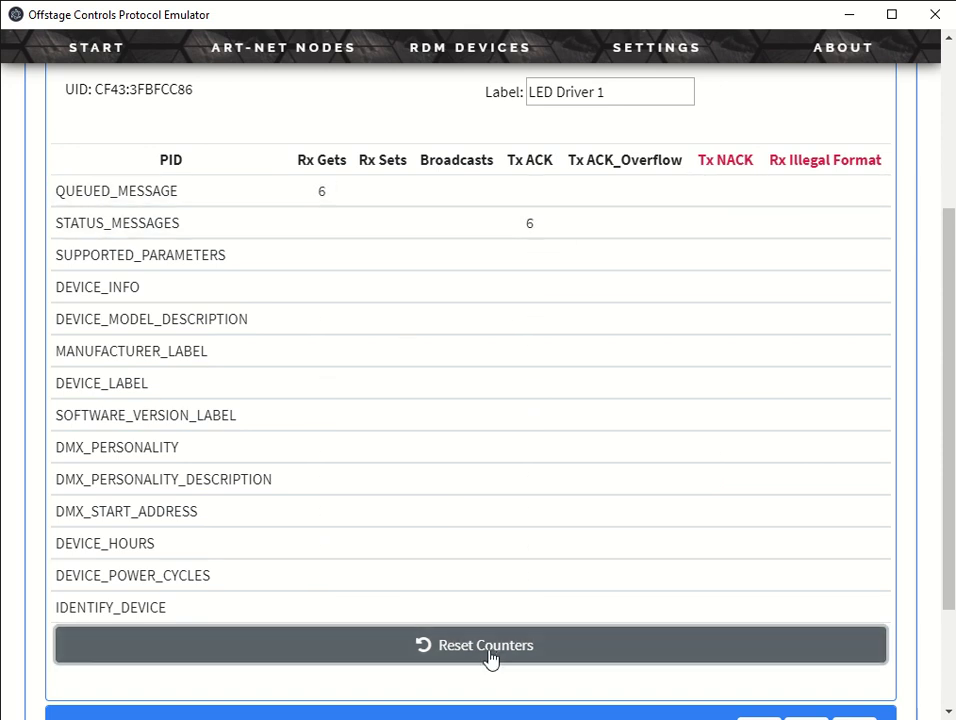
click(490, 655)
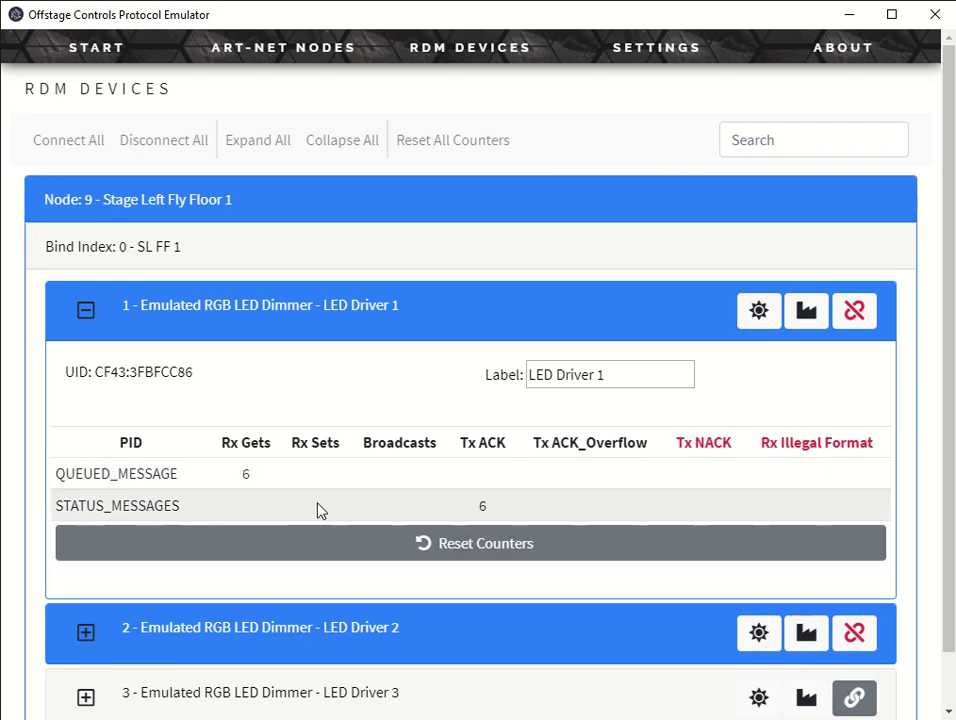
click(85, 312)
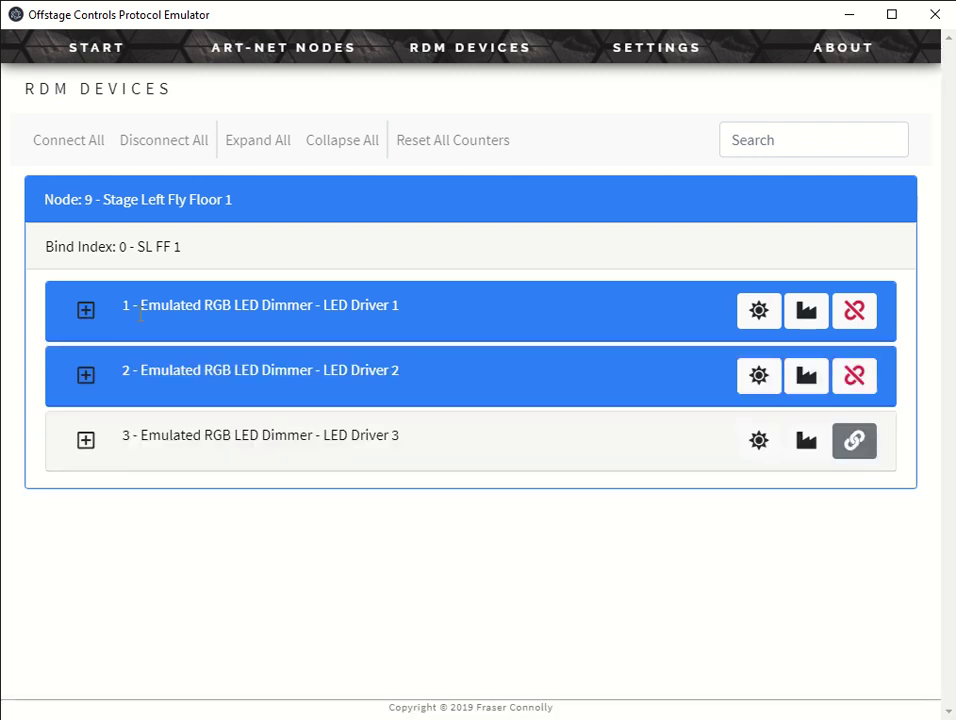
Add one OC - 48 circuit dimmer responder to port 1 of the Stage Left Fly Floor 1 gateway, set to start connected.
click(343, 56)
scroll(540, 455, down, 3)
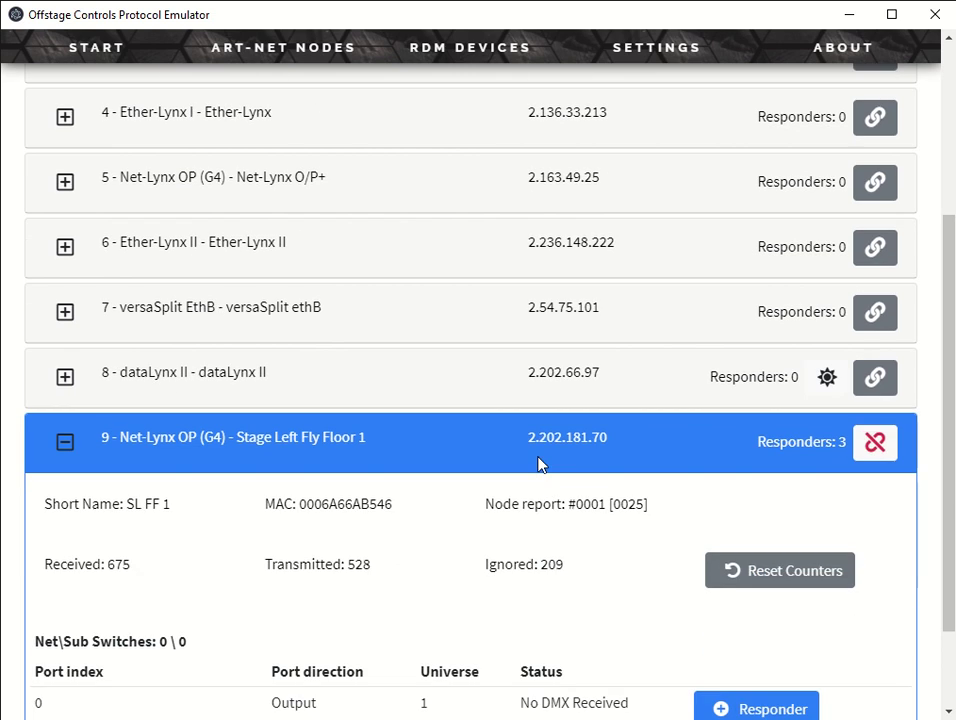
scroll(538, 464, down, 1)
click(768, 635)
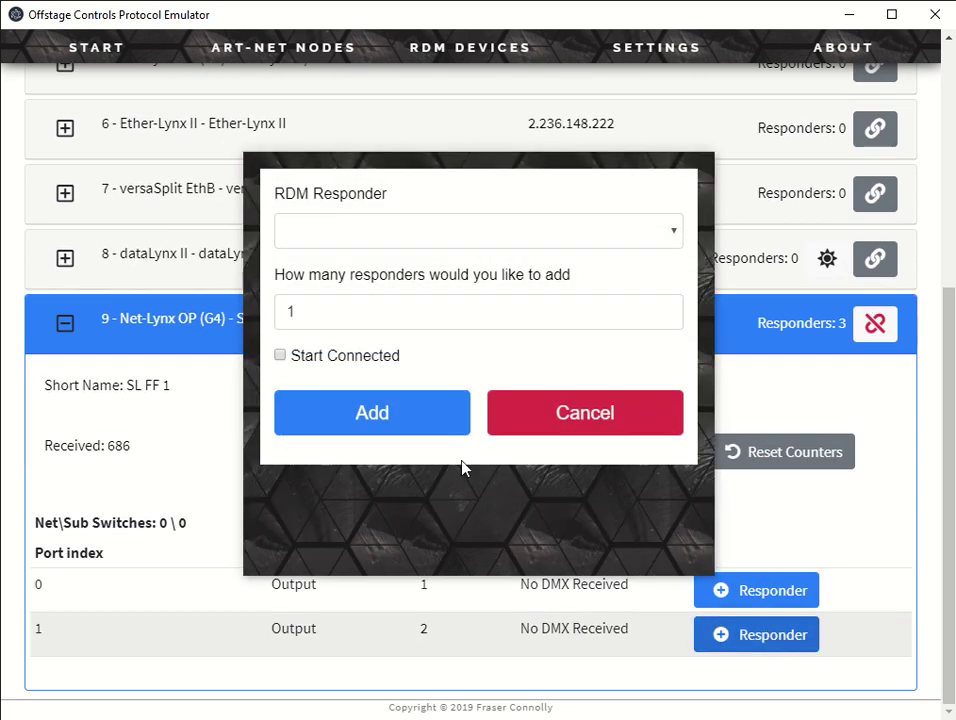
click(650, 232)
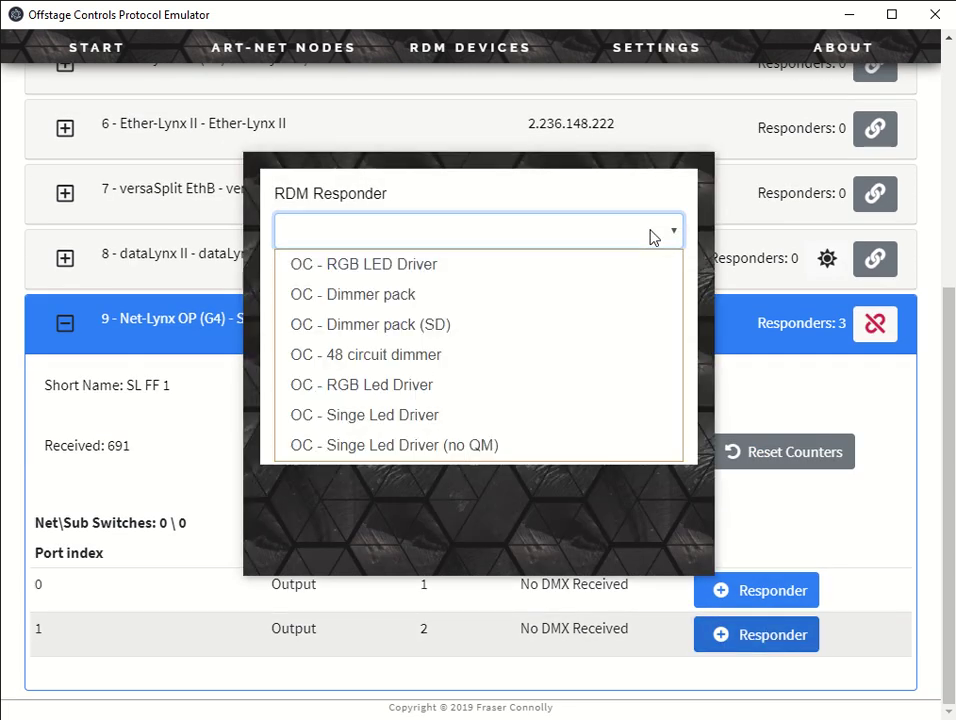
click(472, 356)
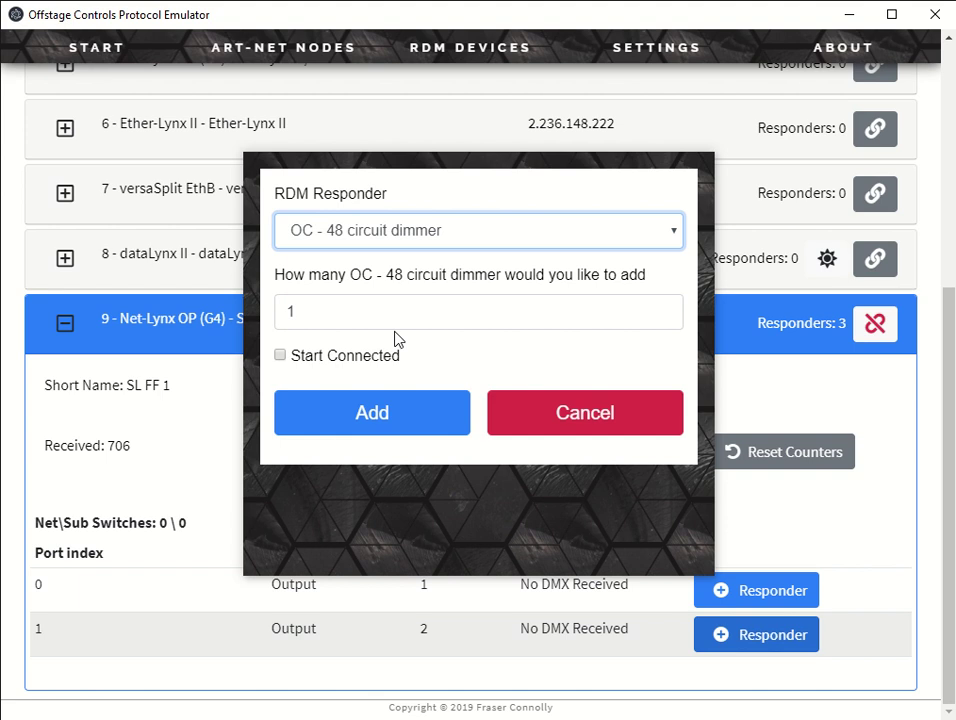
click(367, 356)
click(378, 410)
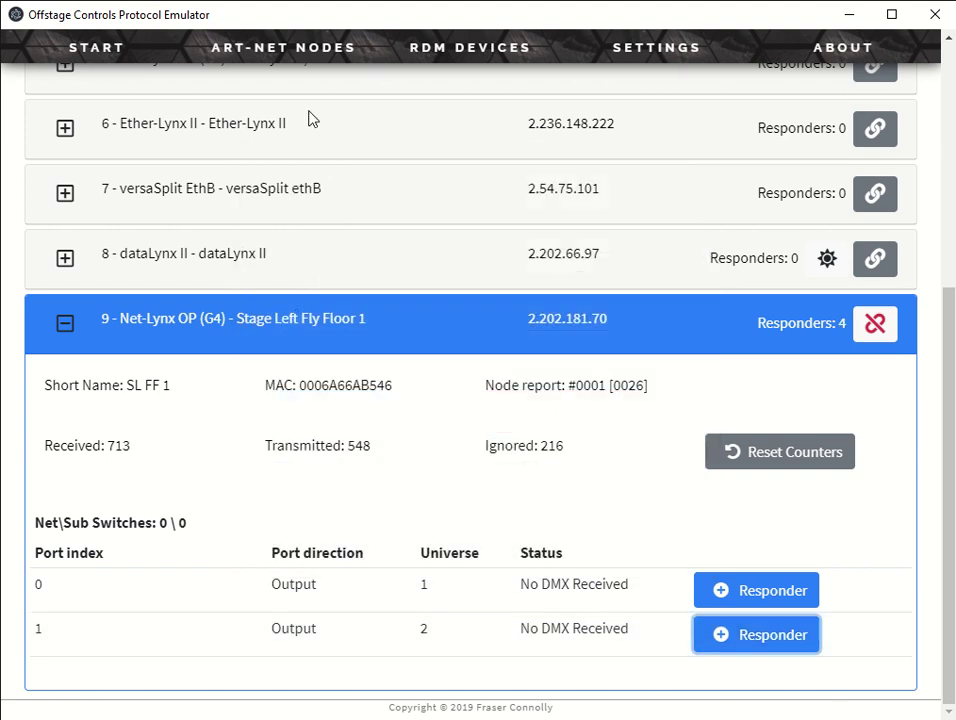
View the RDM devices by port, inspect Dimmer Rack 1 under DMX Output 2 in DMX-Workshop, and return to the Protocol Emulator.
click(465, 50)
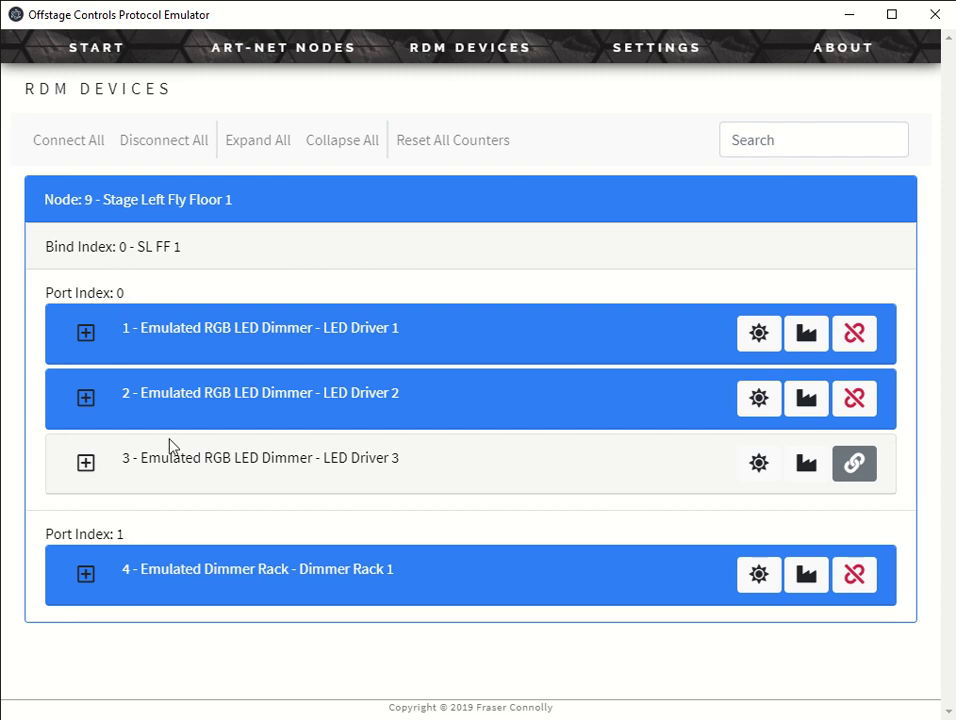
key(alt+Tab)
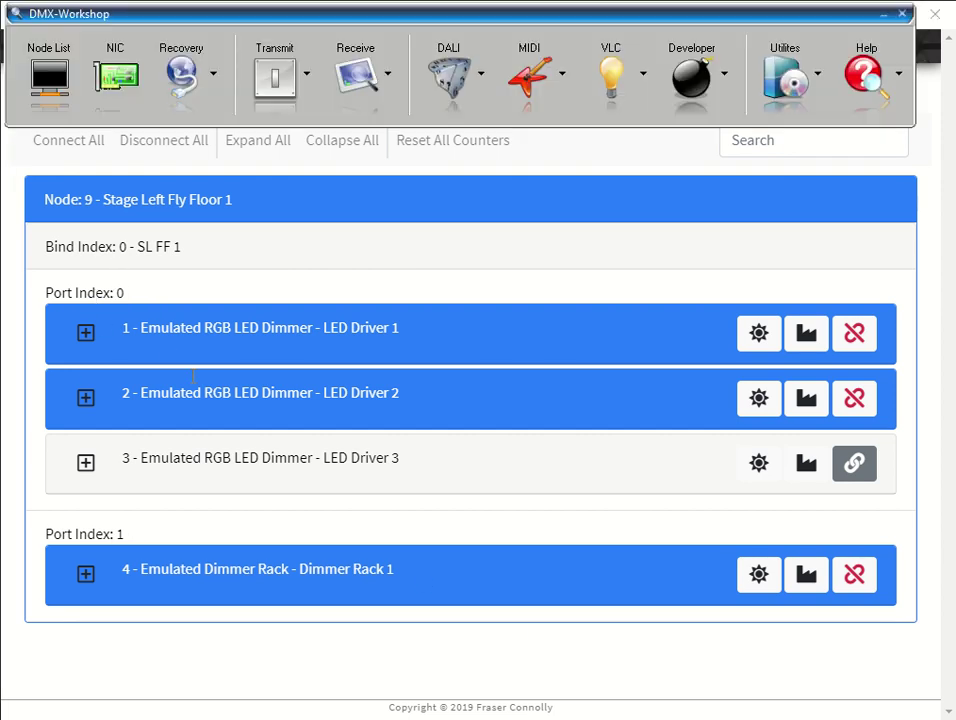
click(60, 82)
click(95, 345)
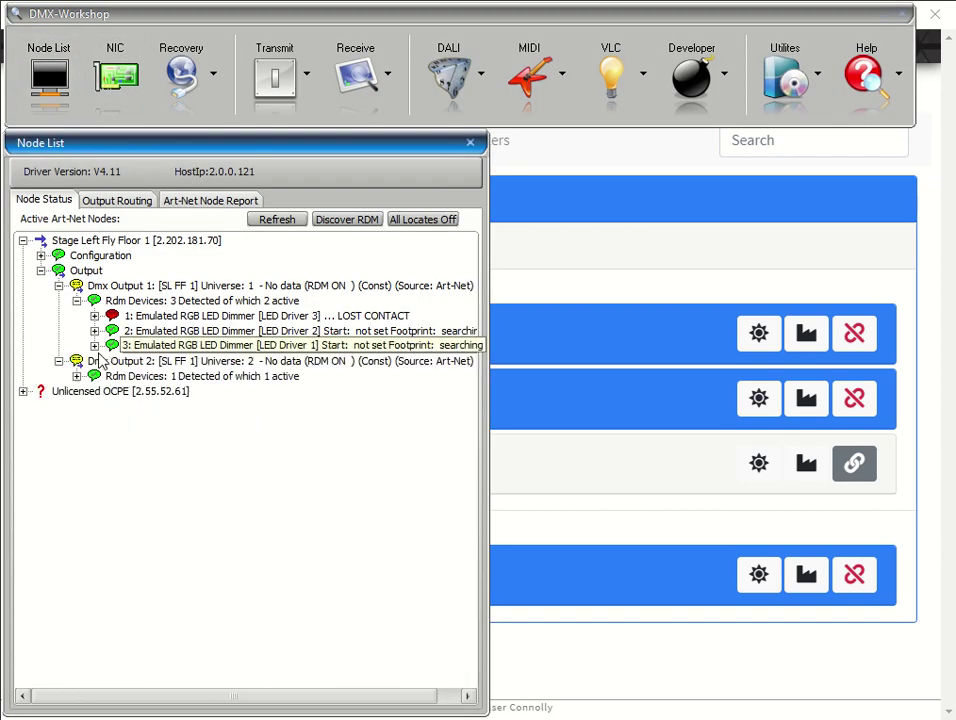
double_click(90, 376)
click(95, 392)
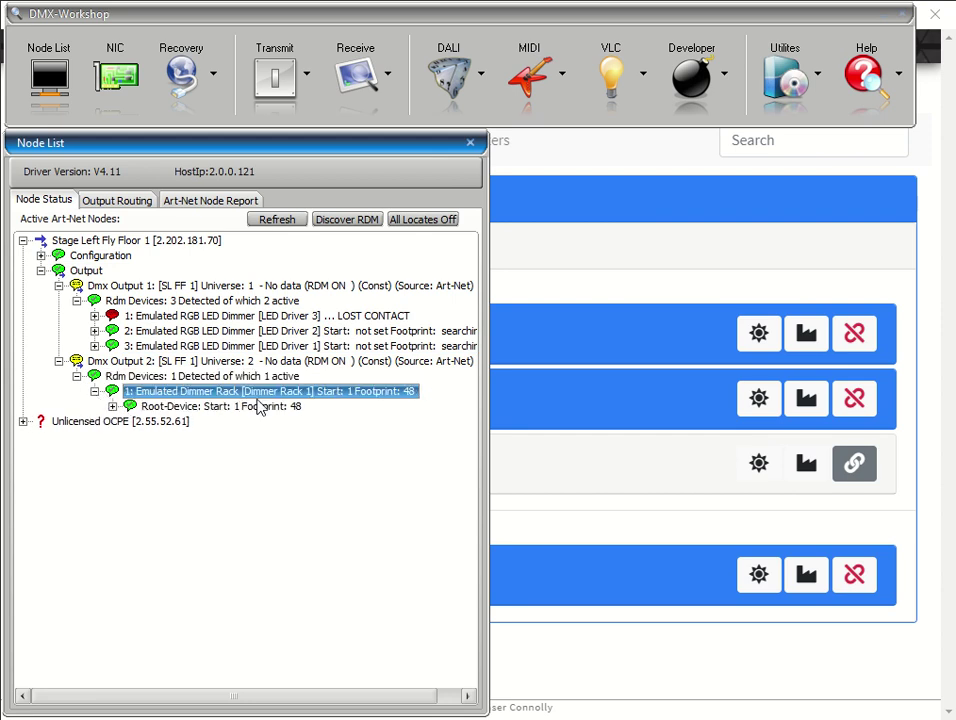
click(652, 545)
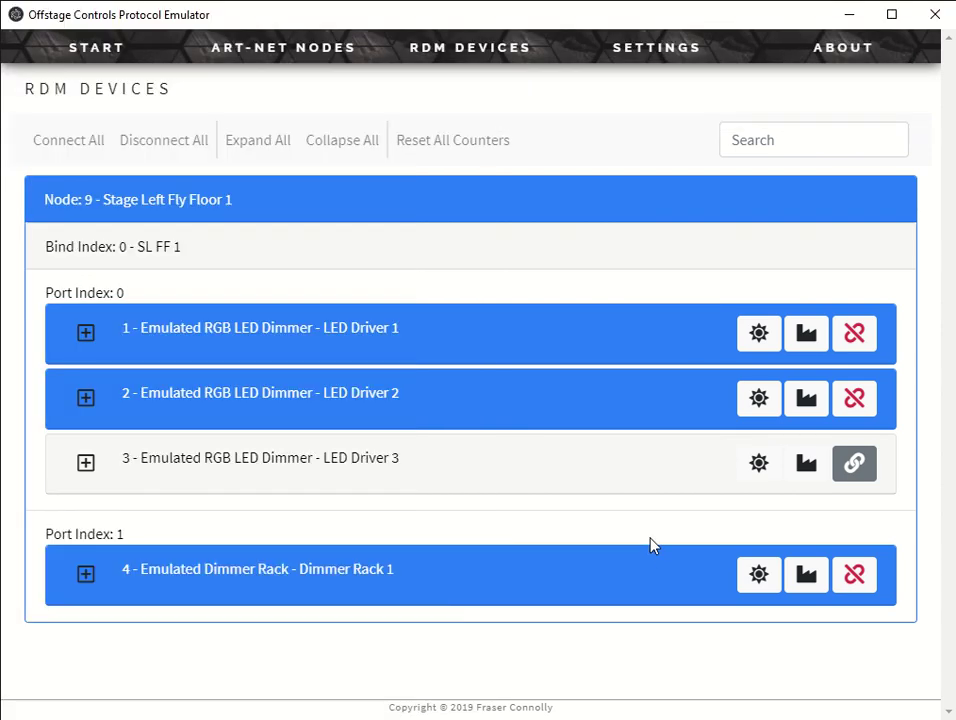